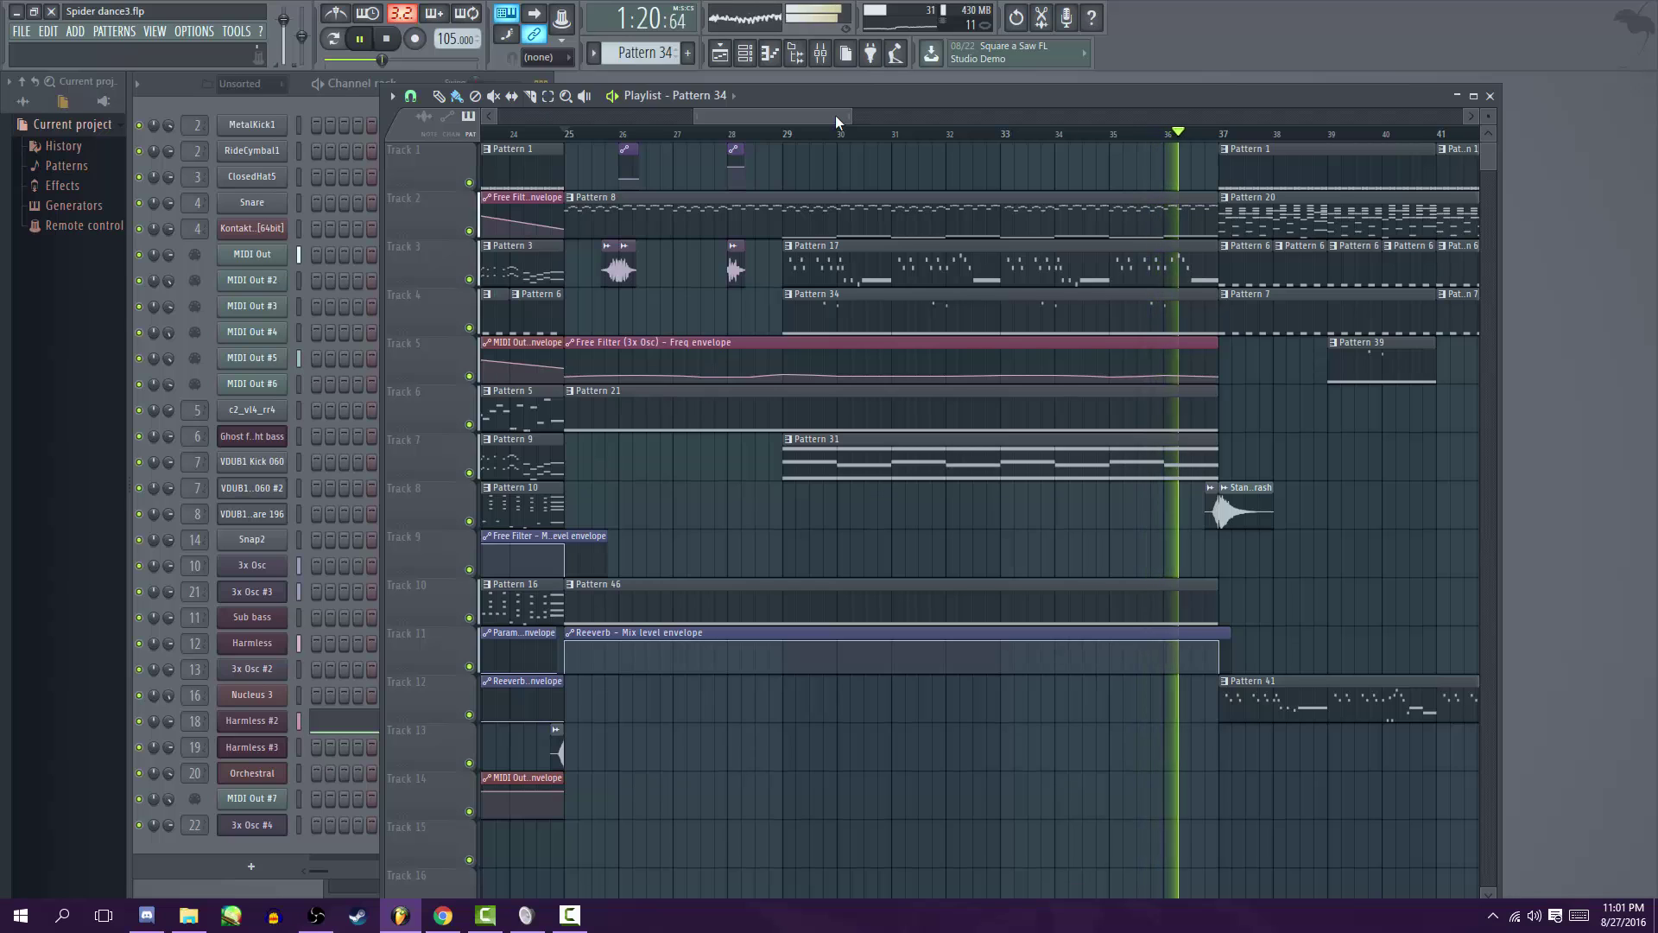
- Stop playback, add a new Harmless synth channel (Harmless #4) and move its window aside
{"action": "key", "text": "space"}
{"action": "left_click", "coordinate": [74, 32]}
{"action": "mouse_move", "coordinate": [86, 52]}
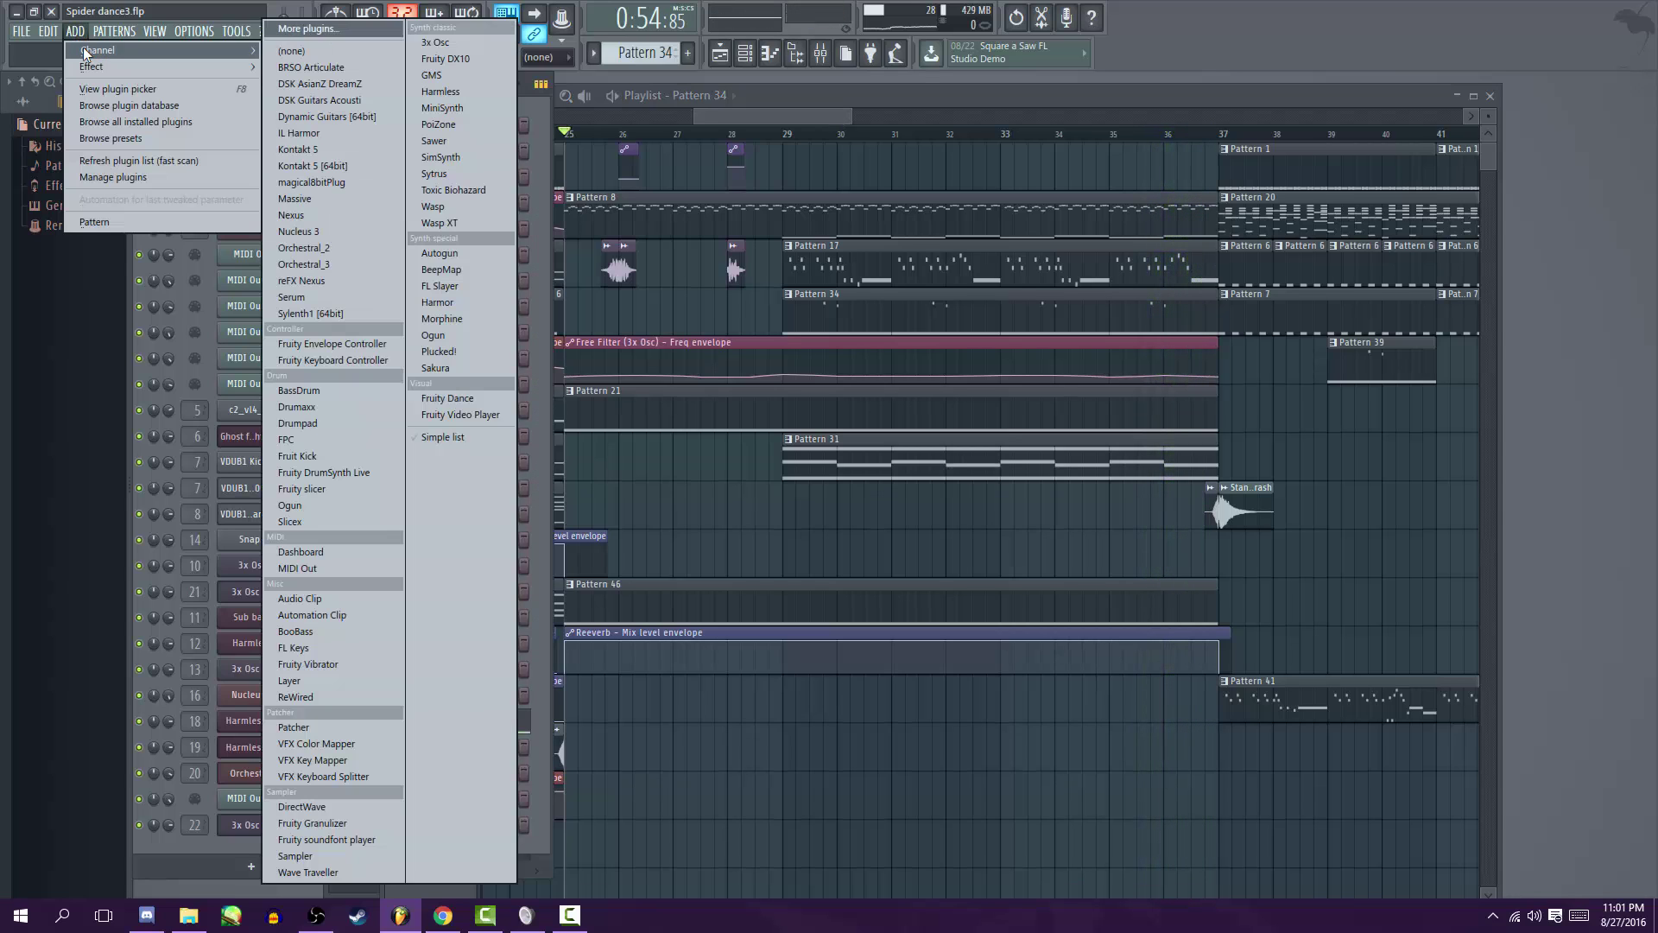
{"action": "left_click", "coordinate": [461, 93]}
{"action": "left_click_drag", "start_coordinate": [717, 328], "coordinate": [924, 221]}
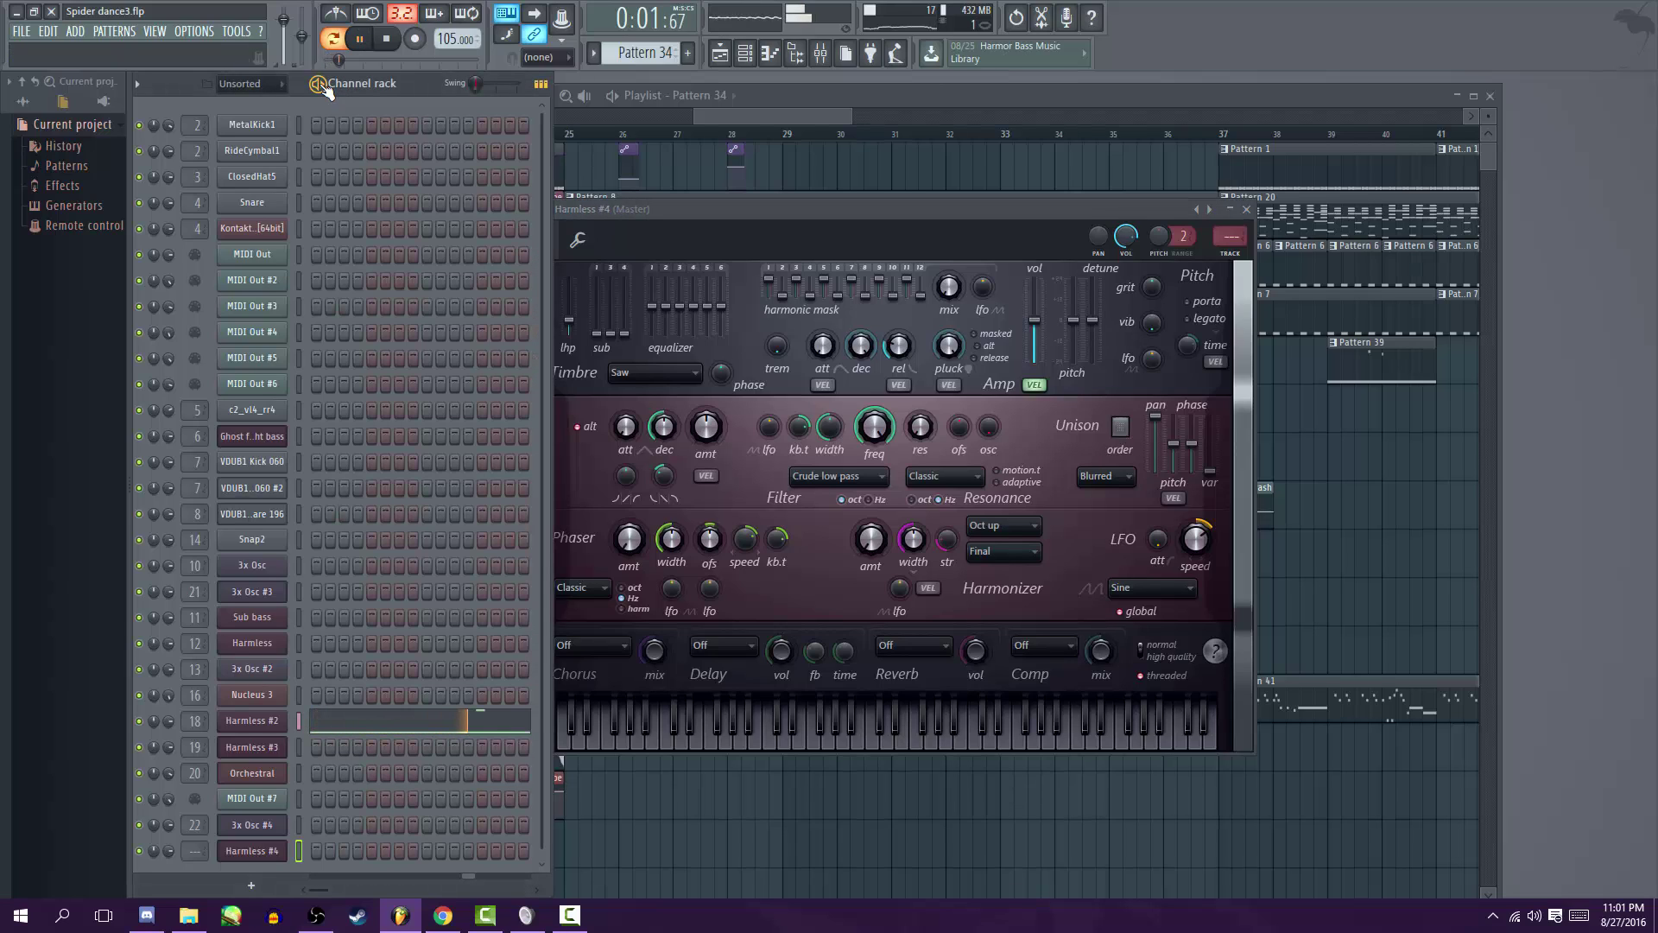
- Pause playback and bring the Harmless #4 window forward, positioned near the screen centre
{"action": "key", "text": "space"}
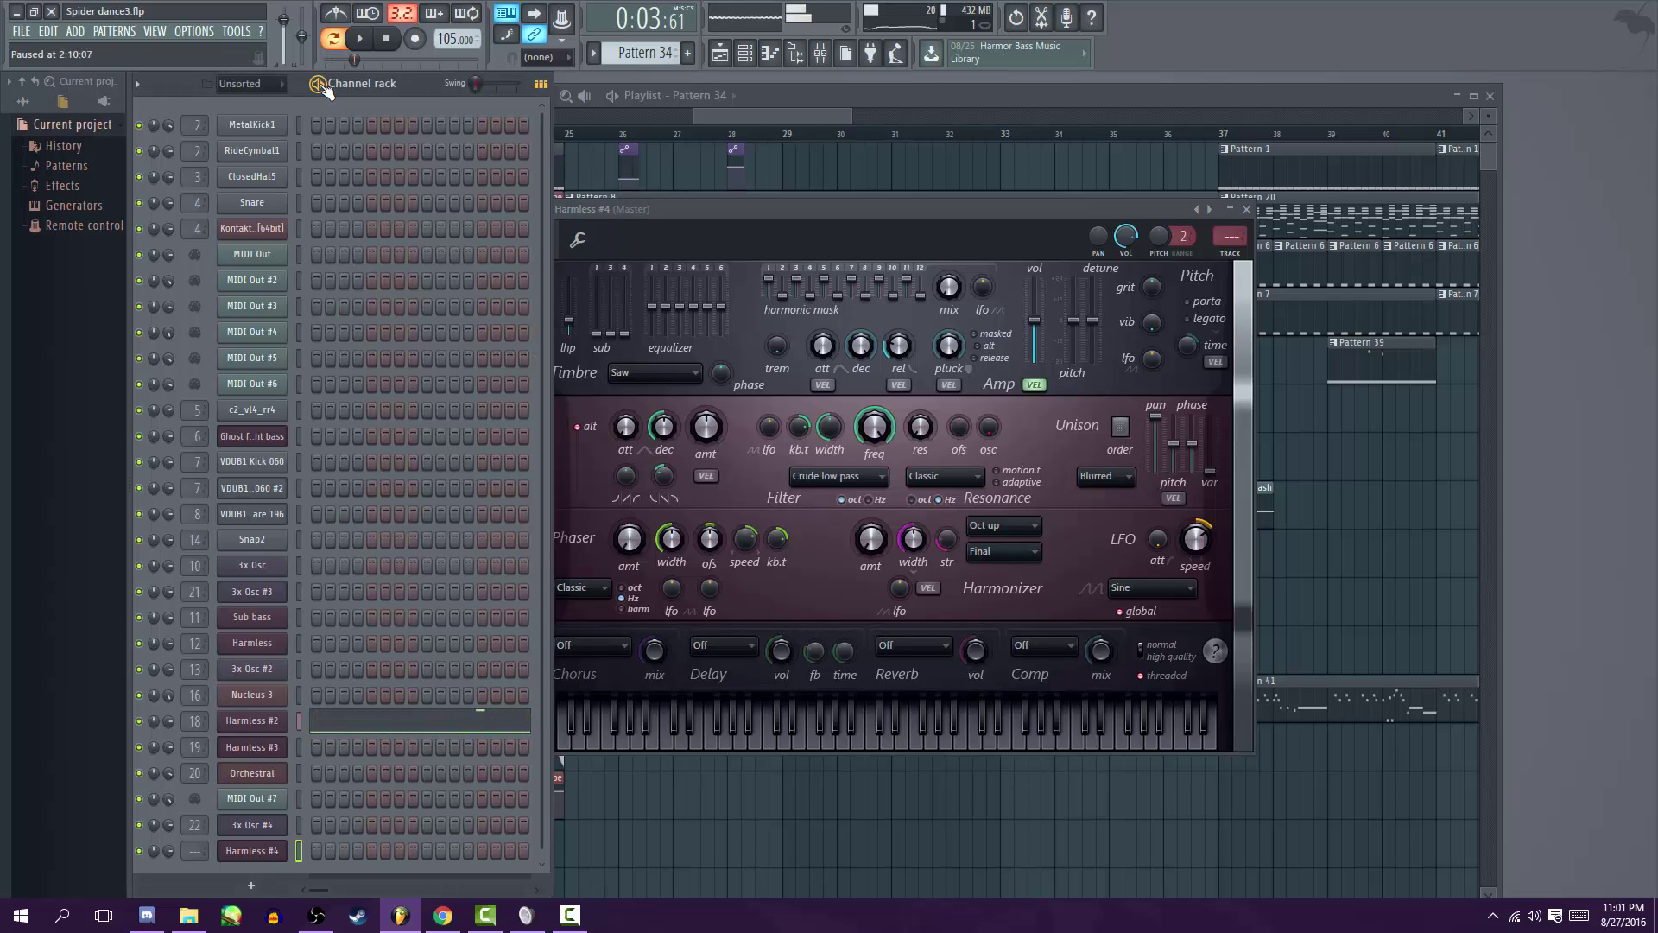
{"action": "left_click", "coordinate": [412, 124]}
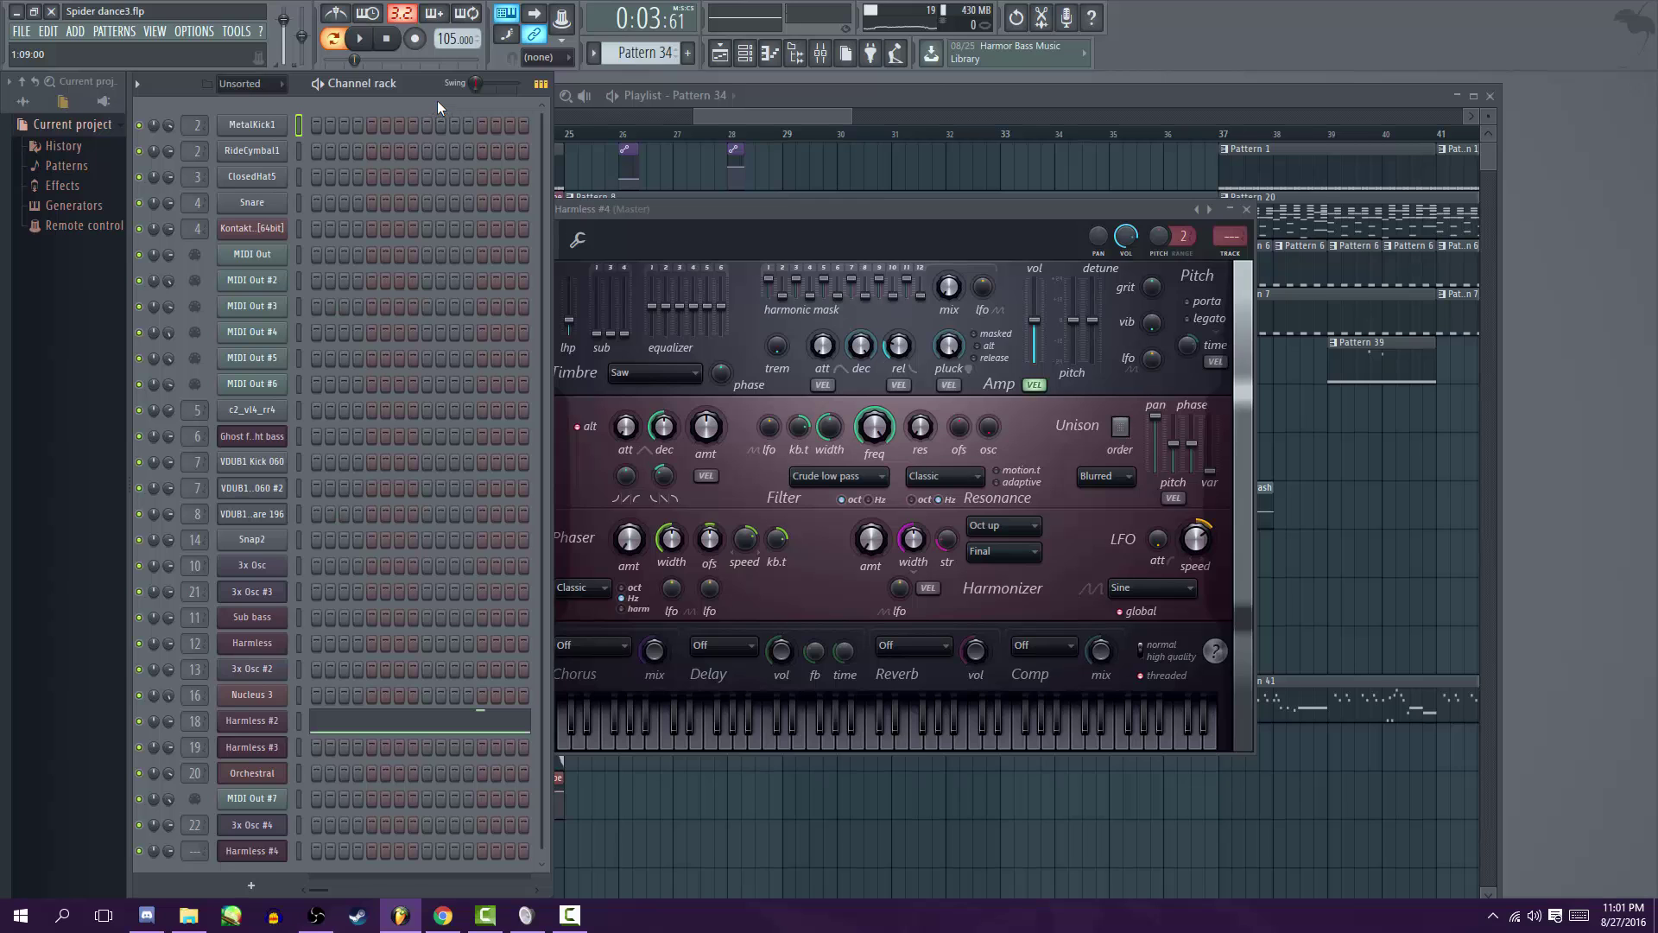
{"action": "left_click", "coordinate": [656, 211]}
{"action": "left_click_drag", "start_coordinate": [784, 326], "coordinate": [593, 188]}
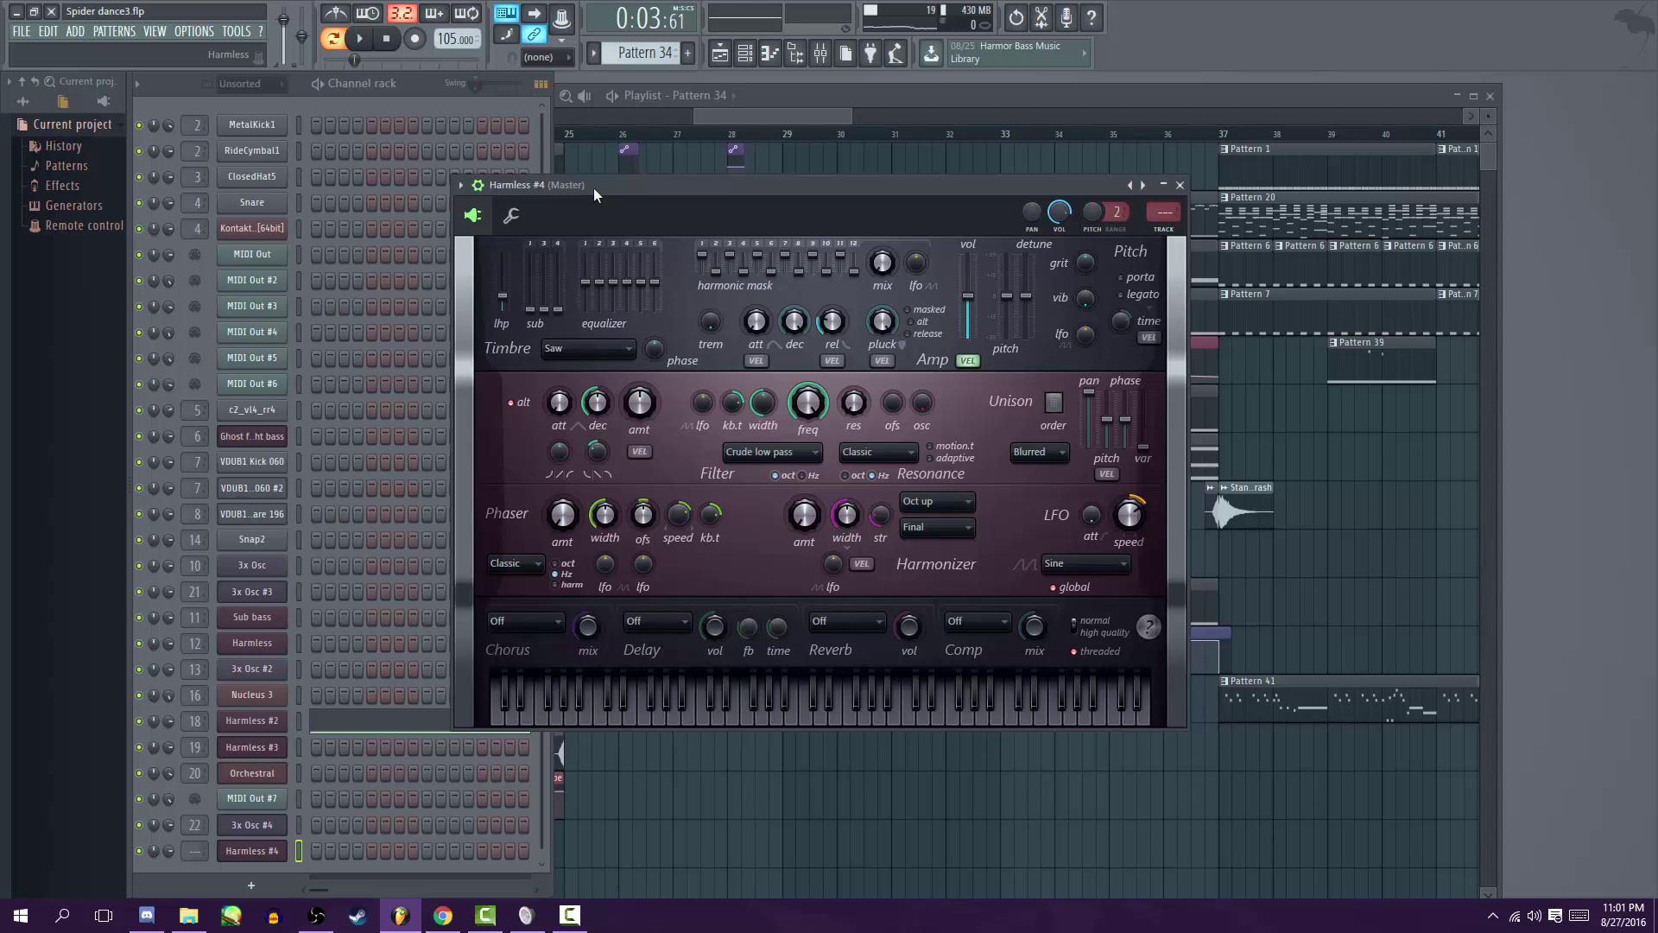
{"action": "left_click_drag", "start_coordinate": [593, 188], "coordinate": [570, 178]}
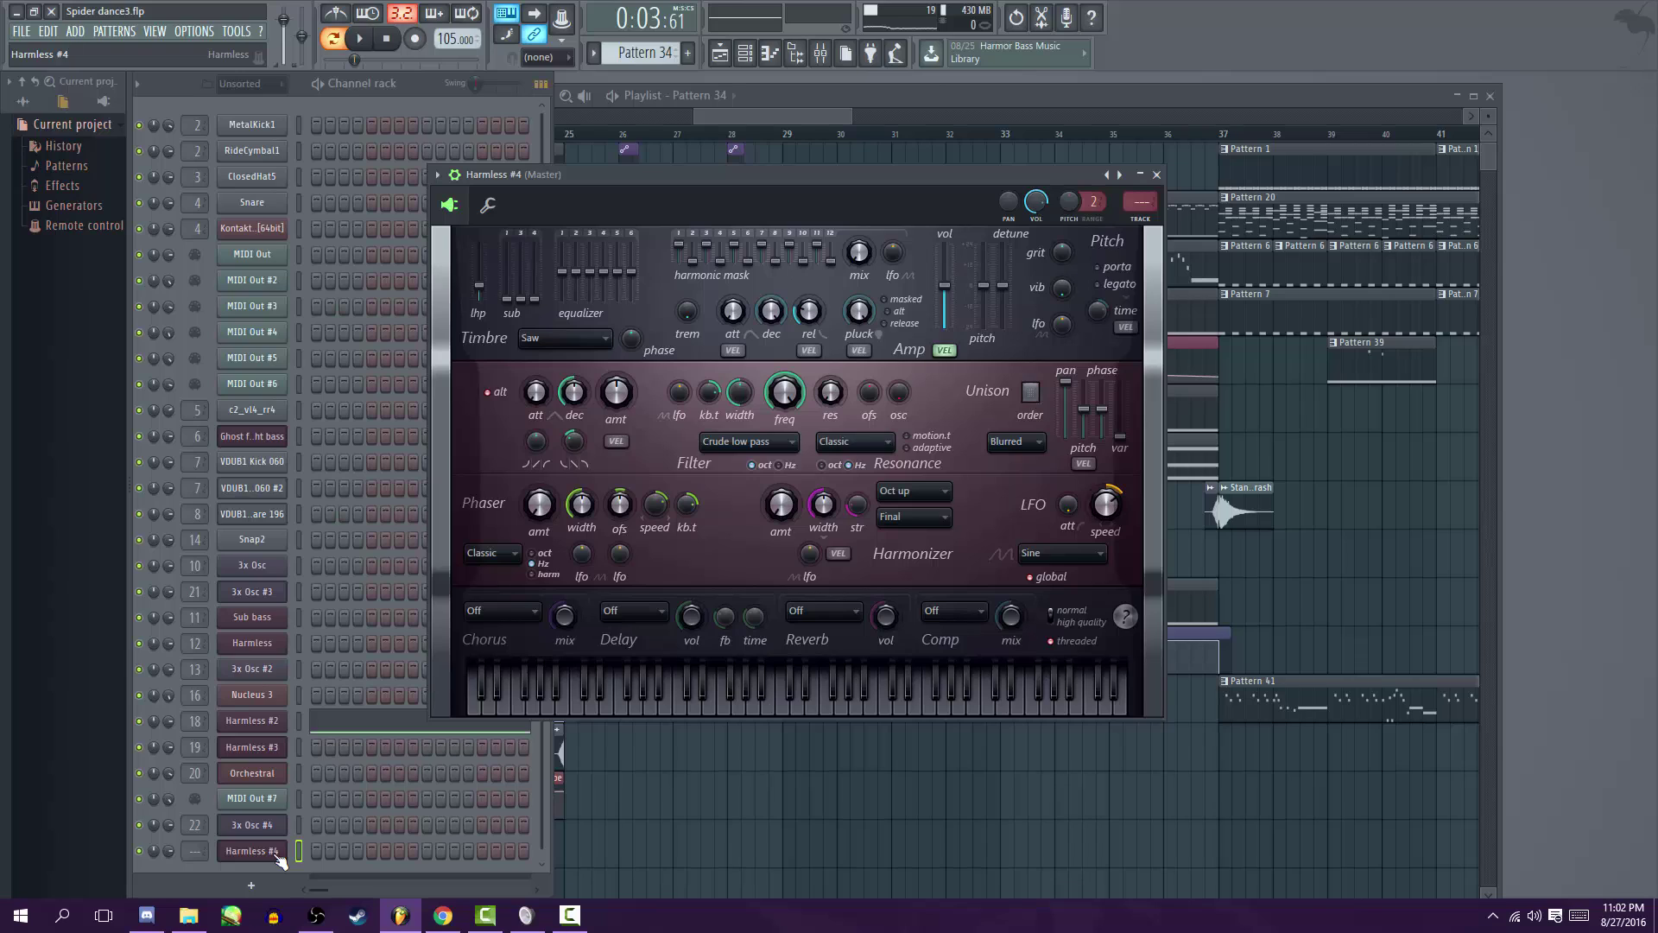
- Audition F4 on Harmless #4, compare against Harmless #2, then return to Harmless #4
{"action": "key", "text": "v"}
{"action": "key", "text": "v"}
{"action": "left_click", "coordinate": [271, 724]}
{"action": "key", "text": "v"}
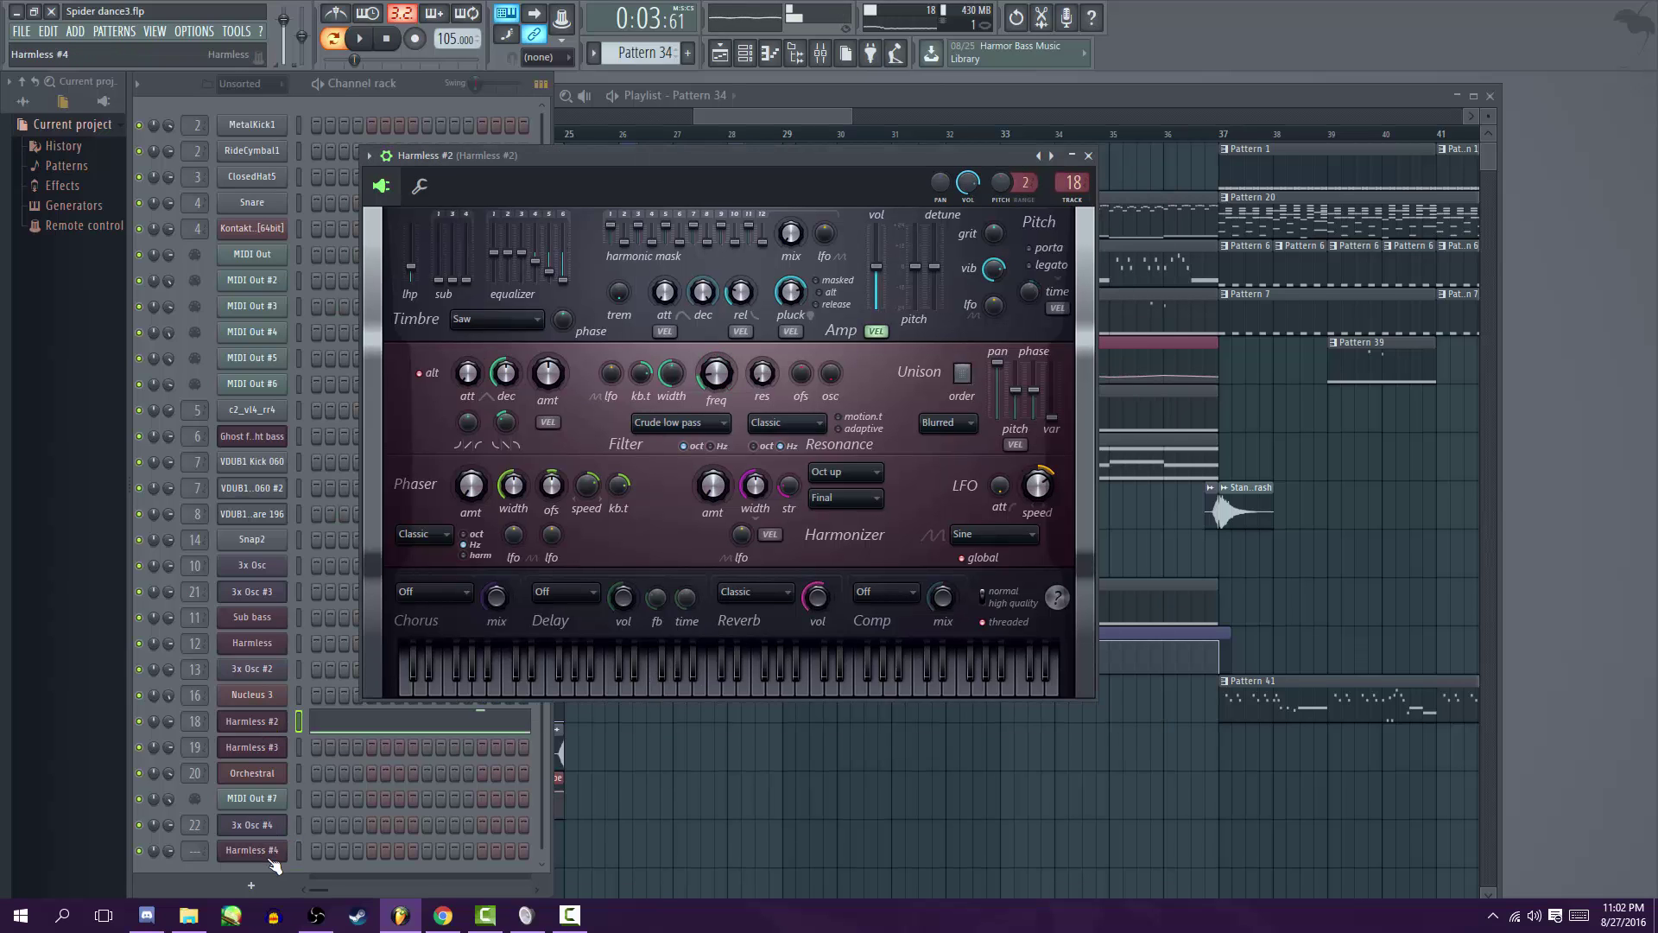
{"action": "left_click", "coordinate": [253, 851]}
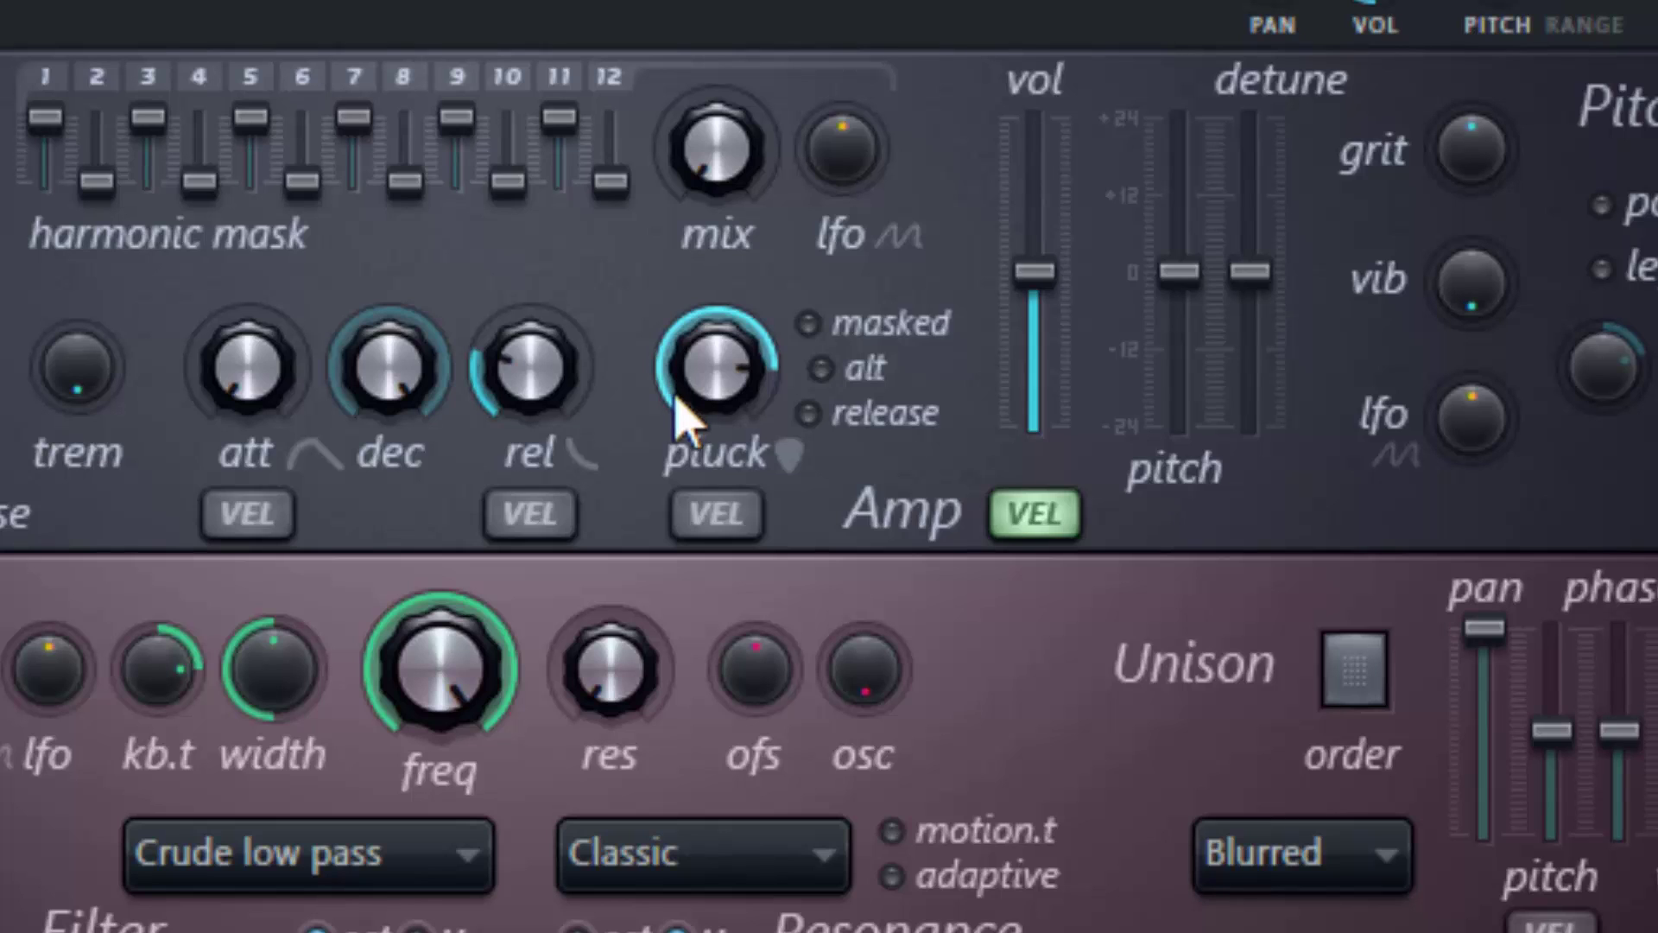
- Drop the Harmless #4 Amp pluck knob to minimum, then raise it to about three-quarters
{"action": "left_click_drag", "start_coordinate": [692, 437], "coordinate": [692, 527]}
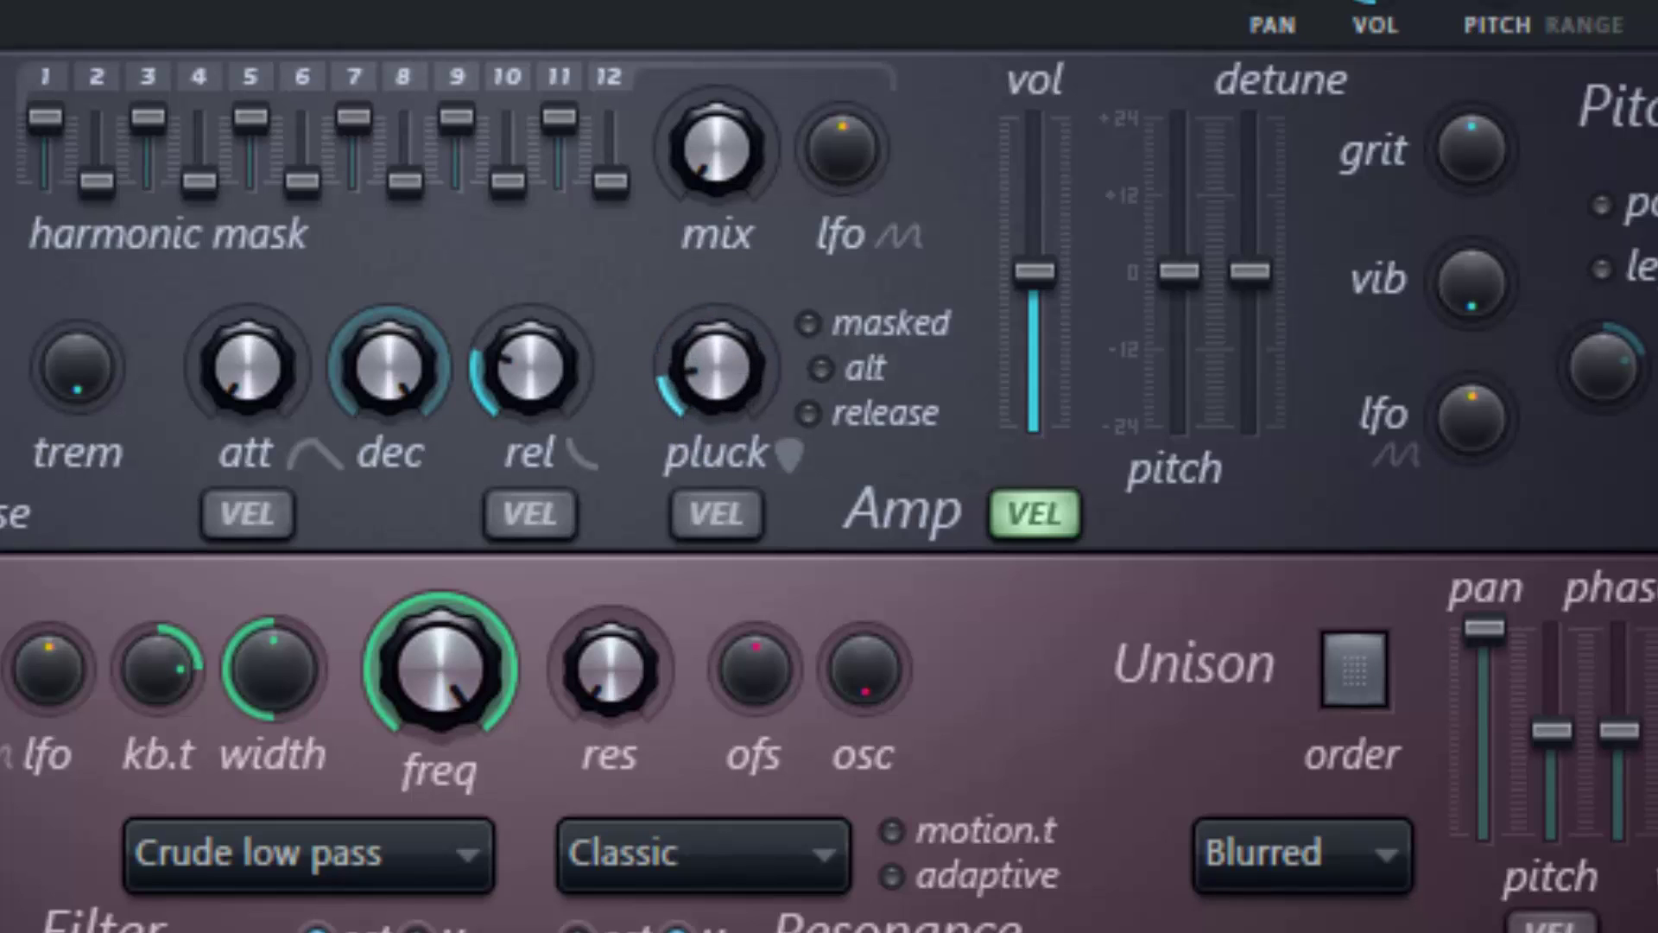
{"action": "left_click_drag", "start_coordinate": [703, 433], "coordinate": [703, 359]}
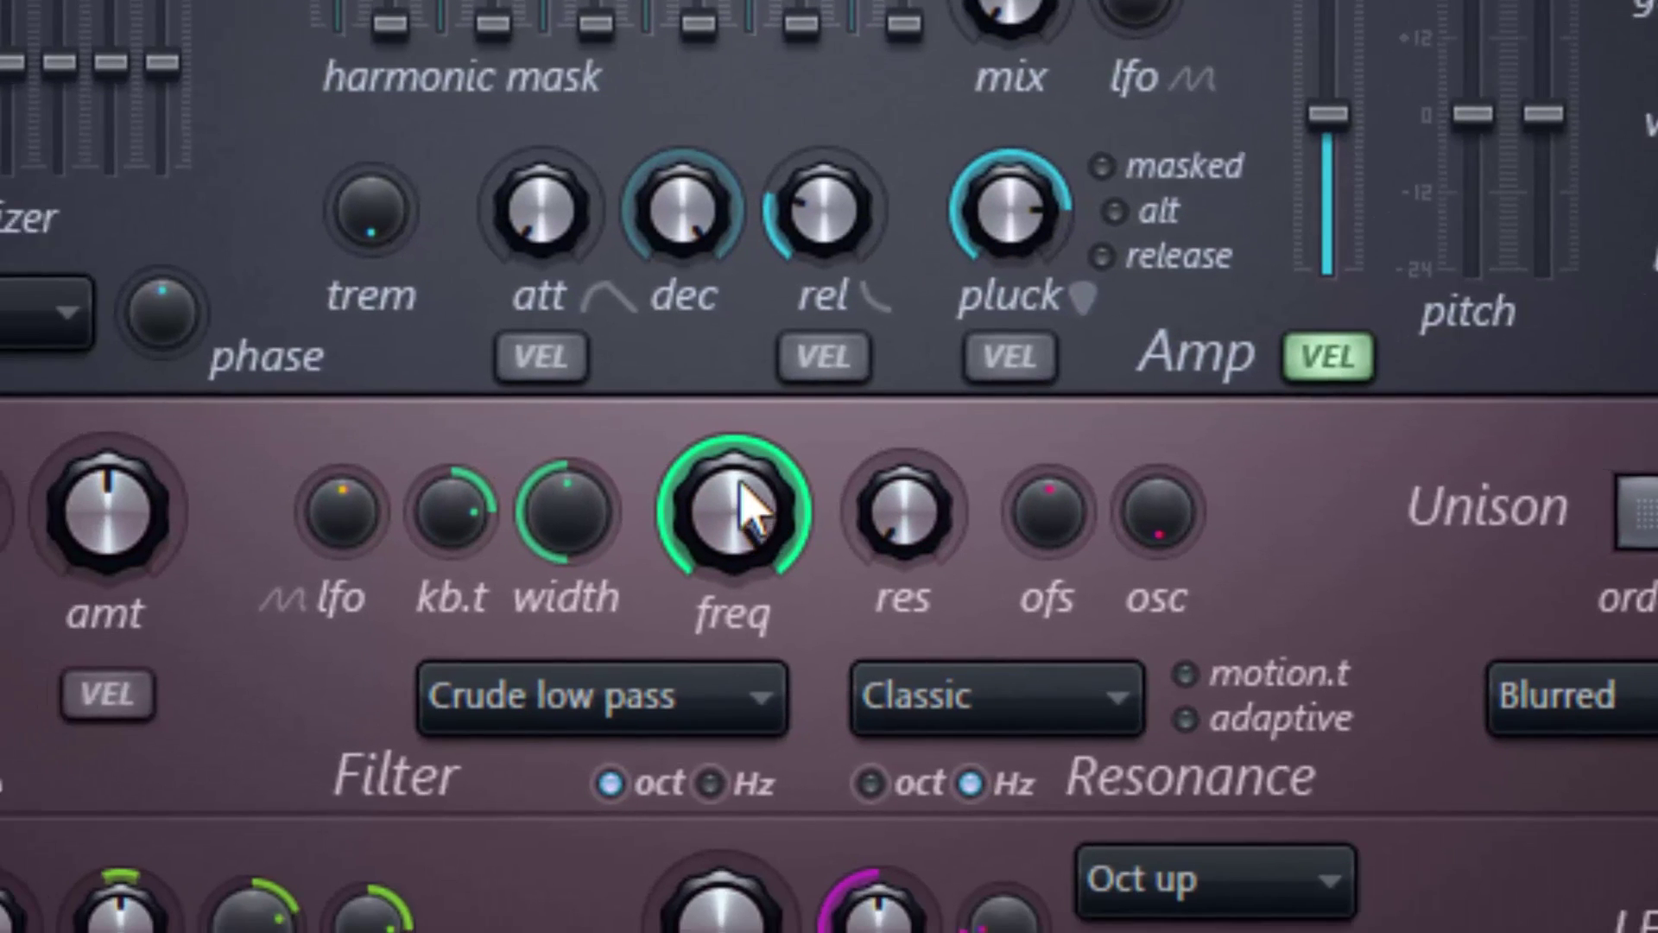
- Lower the filter cutoff, pull down equalizer bands 6, 5 and 4, and add pitch vibrato
{"action": "left_click_drag", "start_coordinate": [748, 509], "coordinate": [748, 617]}
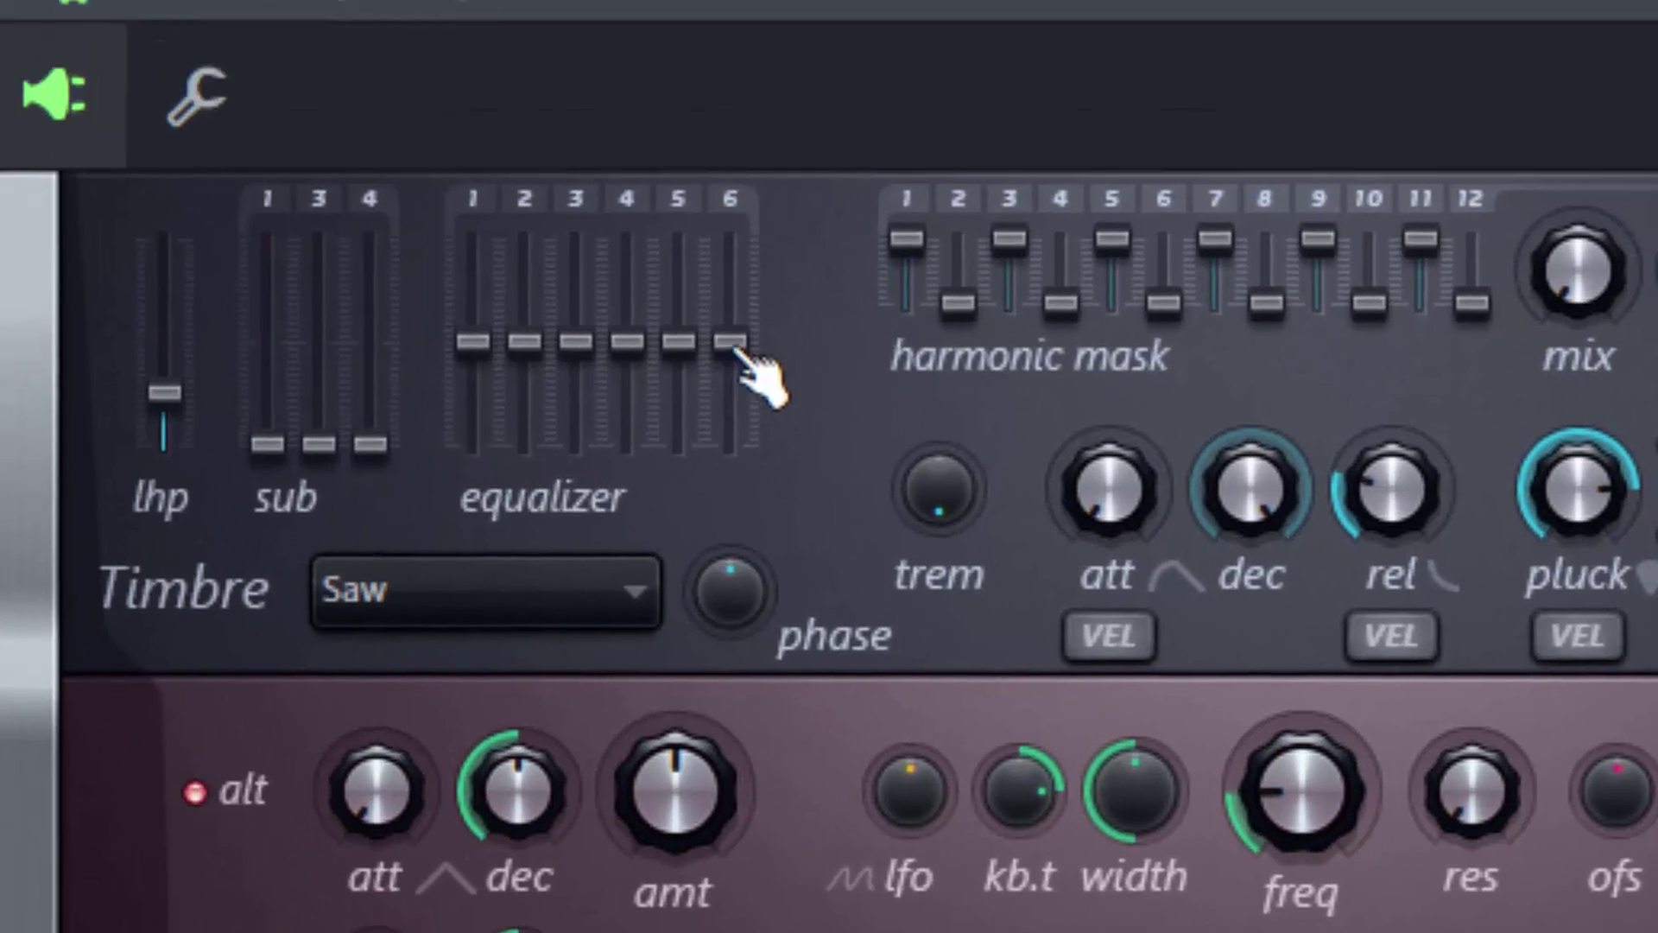
{"action": "left_click_drag", "start_coordinate": [730, 341], "coordinate": [730, 444]}
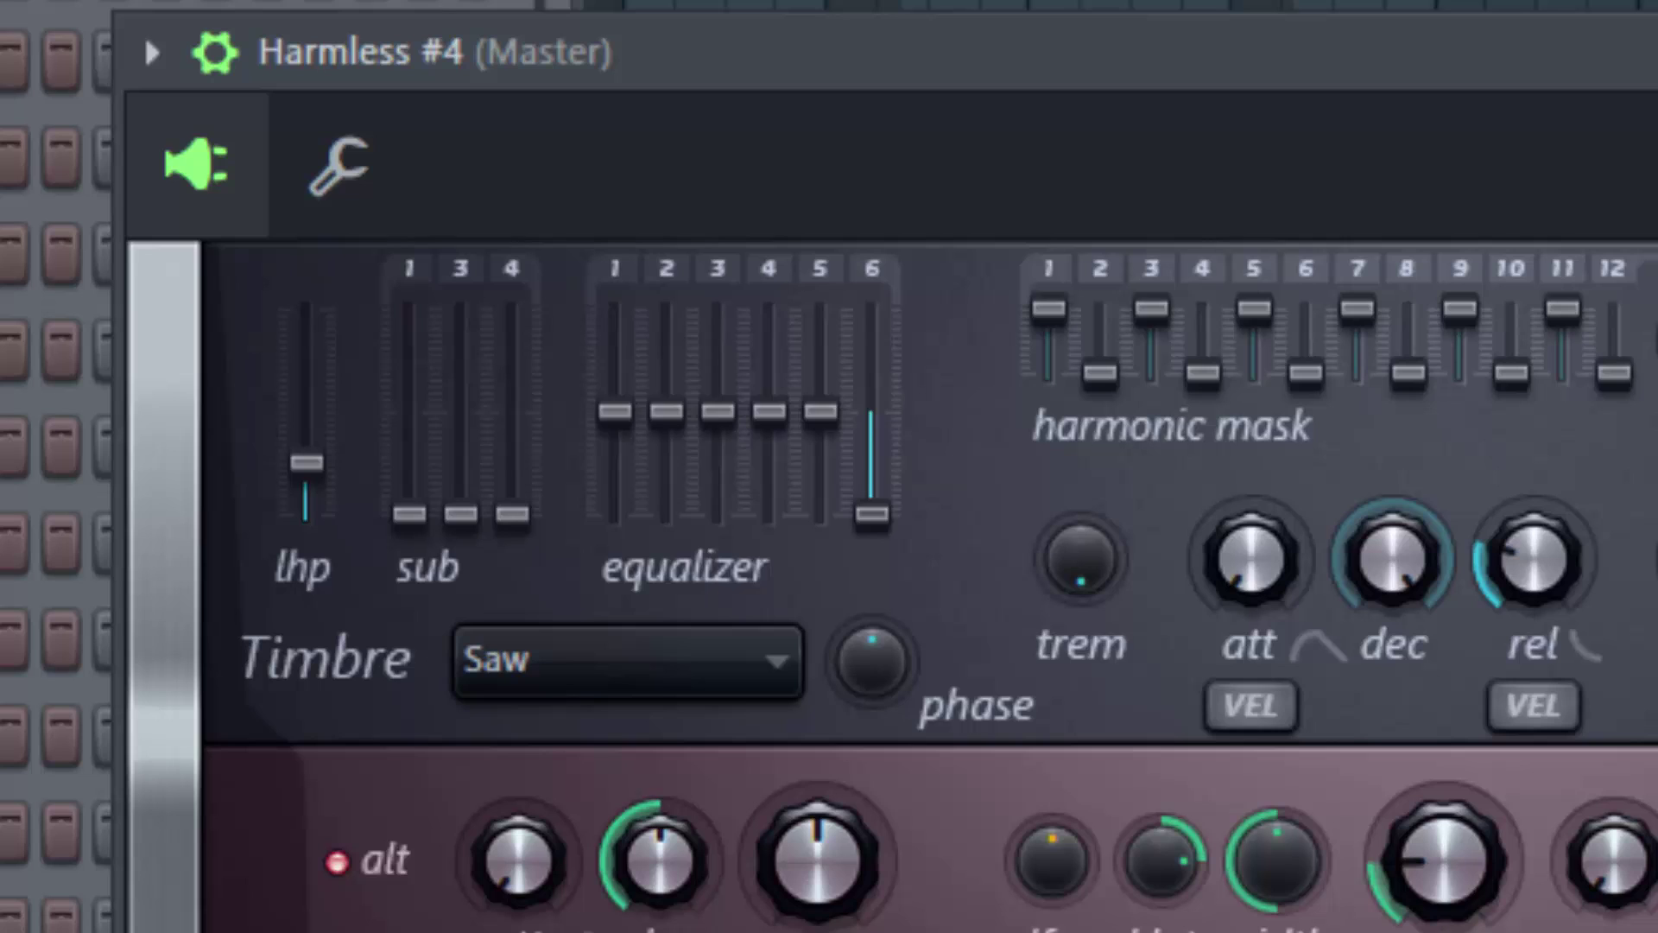
{"action": "left_click_drag", "start_coordinate": [679, 341], "coordinate": [627, 362]}
{"action": "left_click_drag", "start_coordinate": [769, 432], "coordinate": [820, 466]}
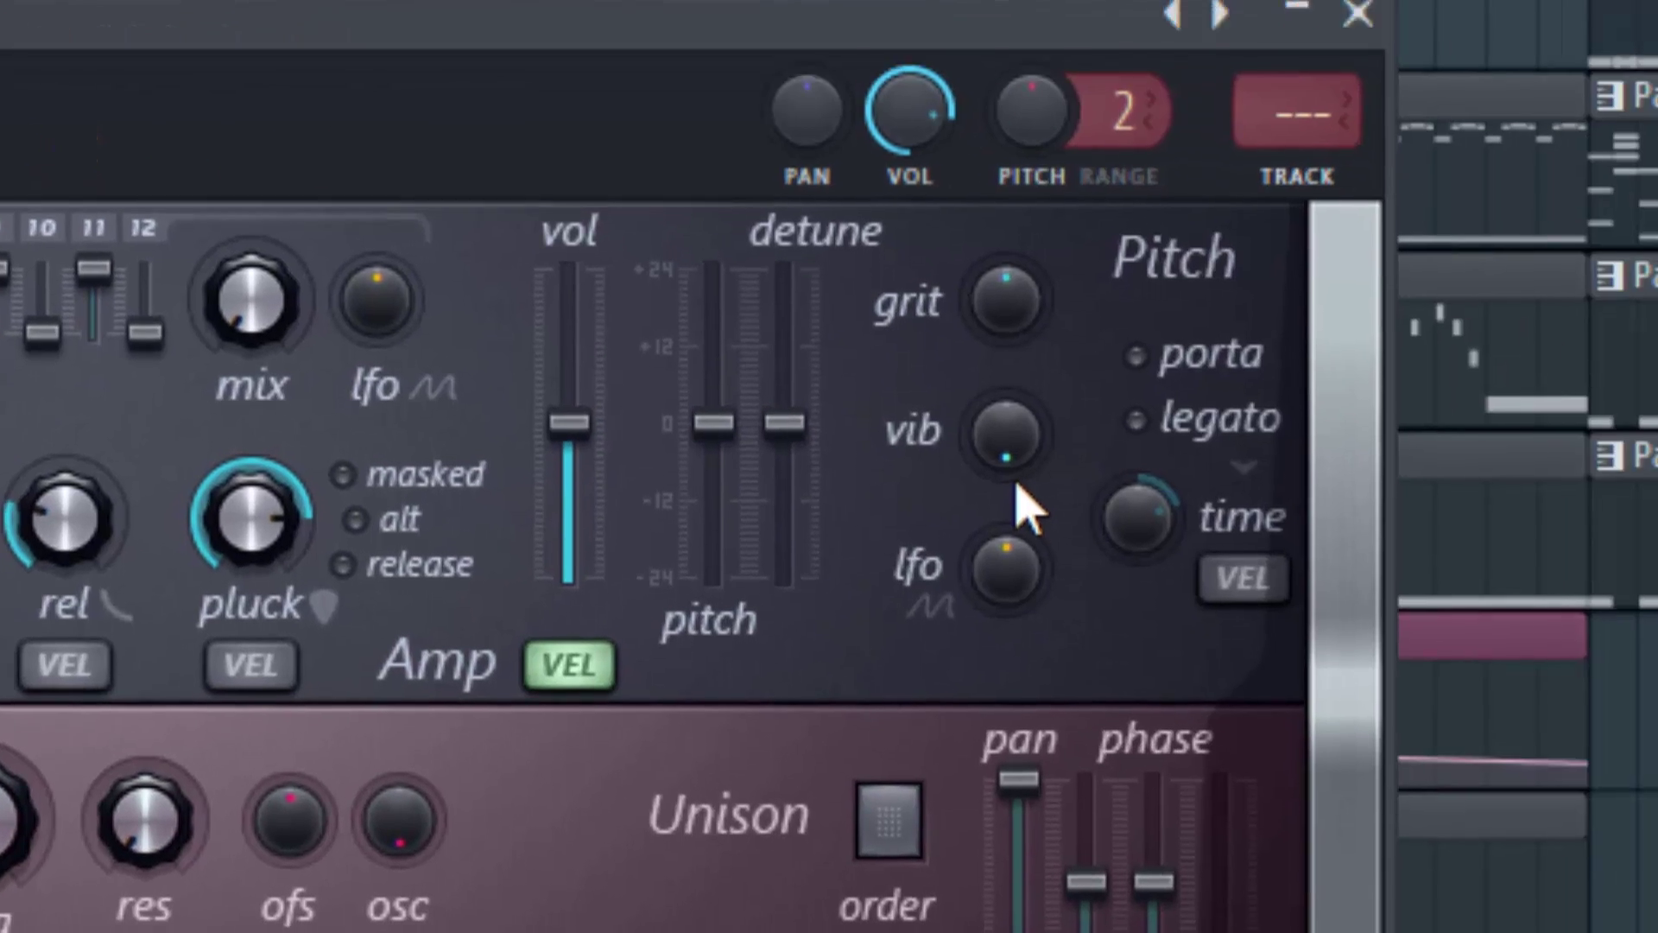
{"action": "left_click_drag", "start_coordinate": [842, 432], "coordinate": [881, 529]}
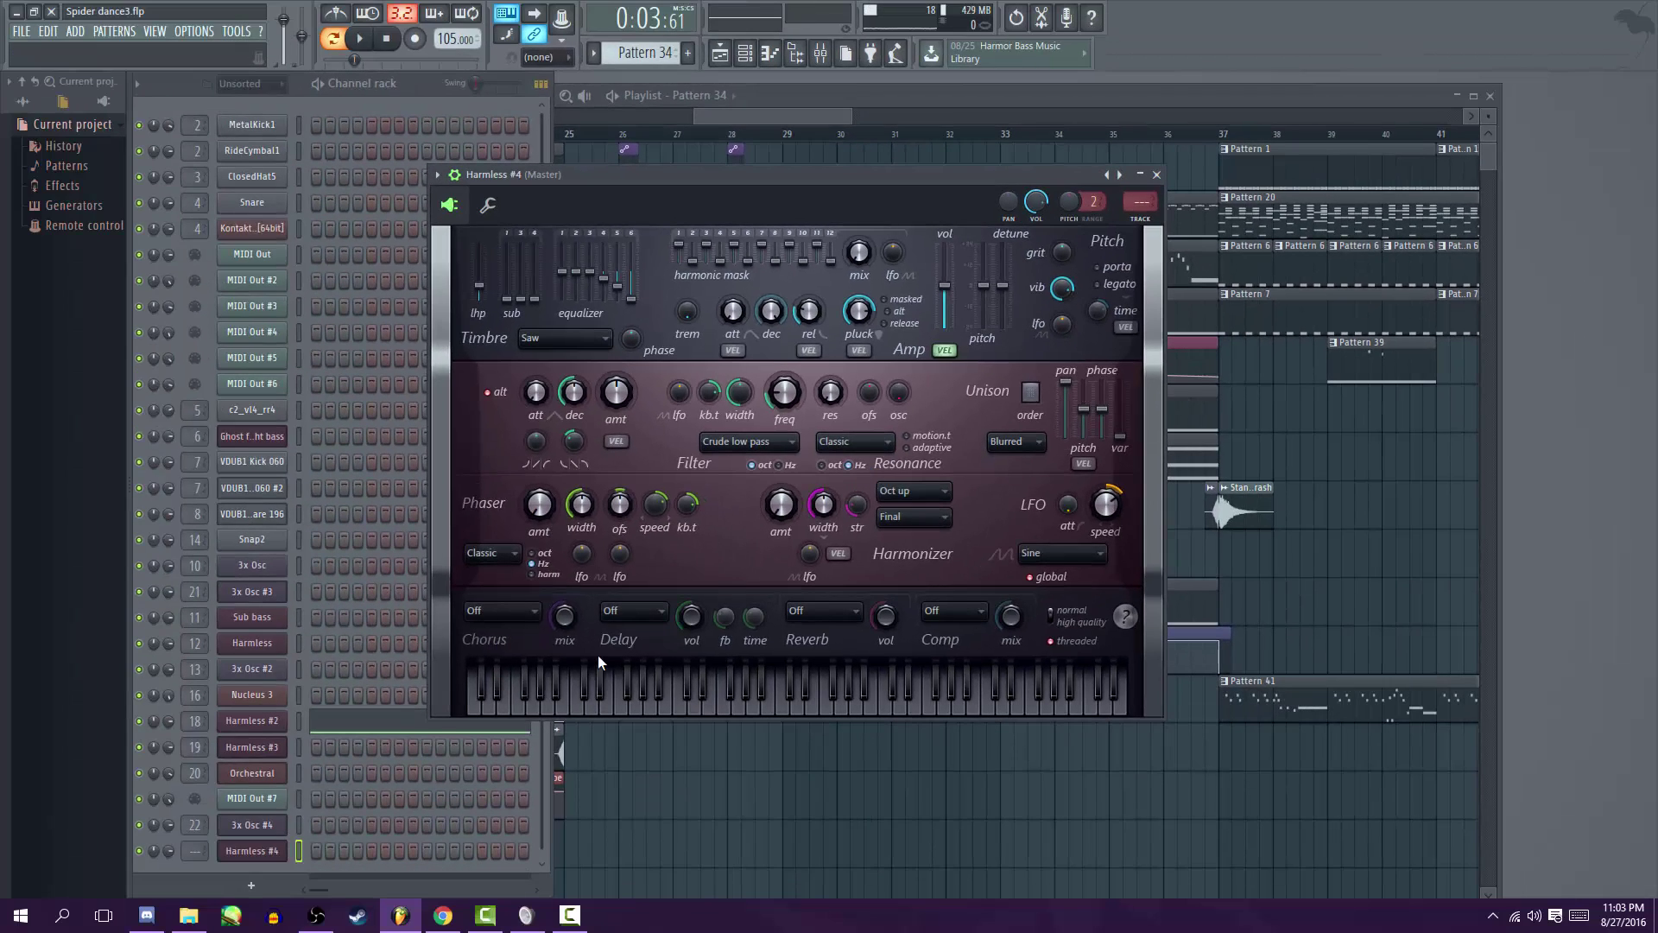
- Copy Harmless #2's long C#6 notes into the Harmless #4 piano roll
{"action": "left_click", "coordinate": [415, 730]}
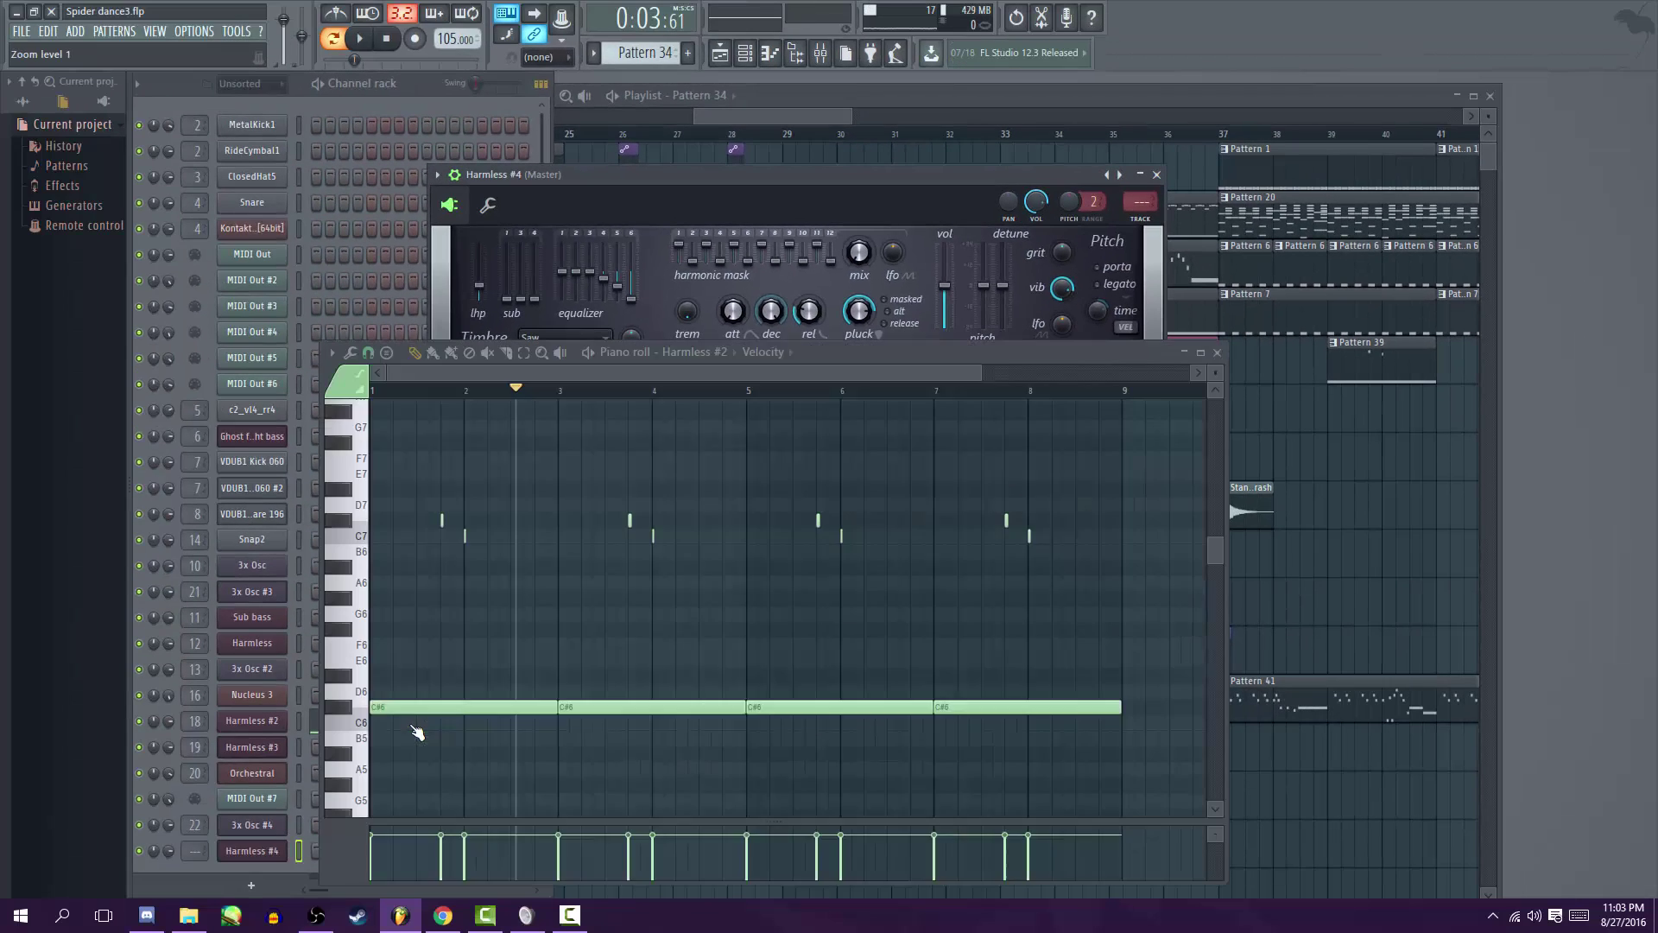
{"action": "left_click", "coordinate": [415, 100]}
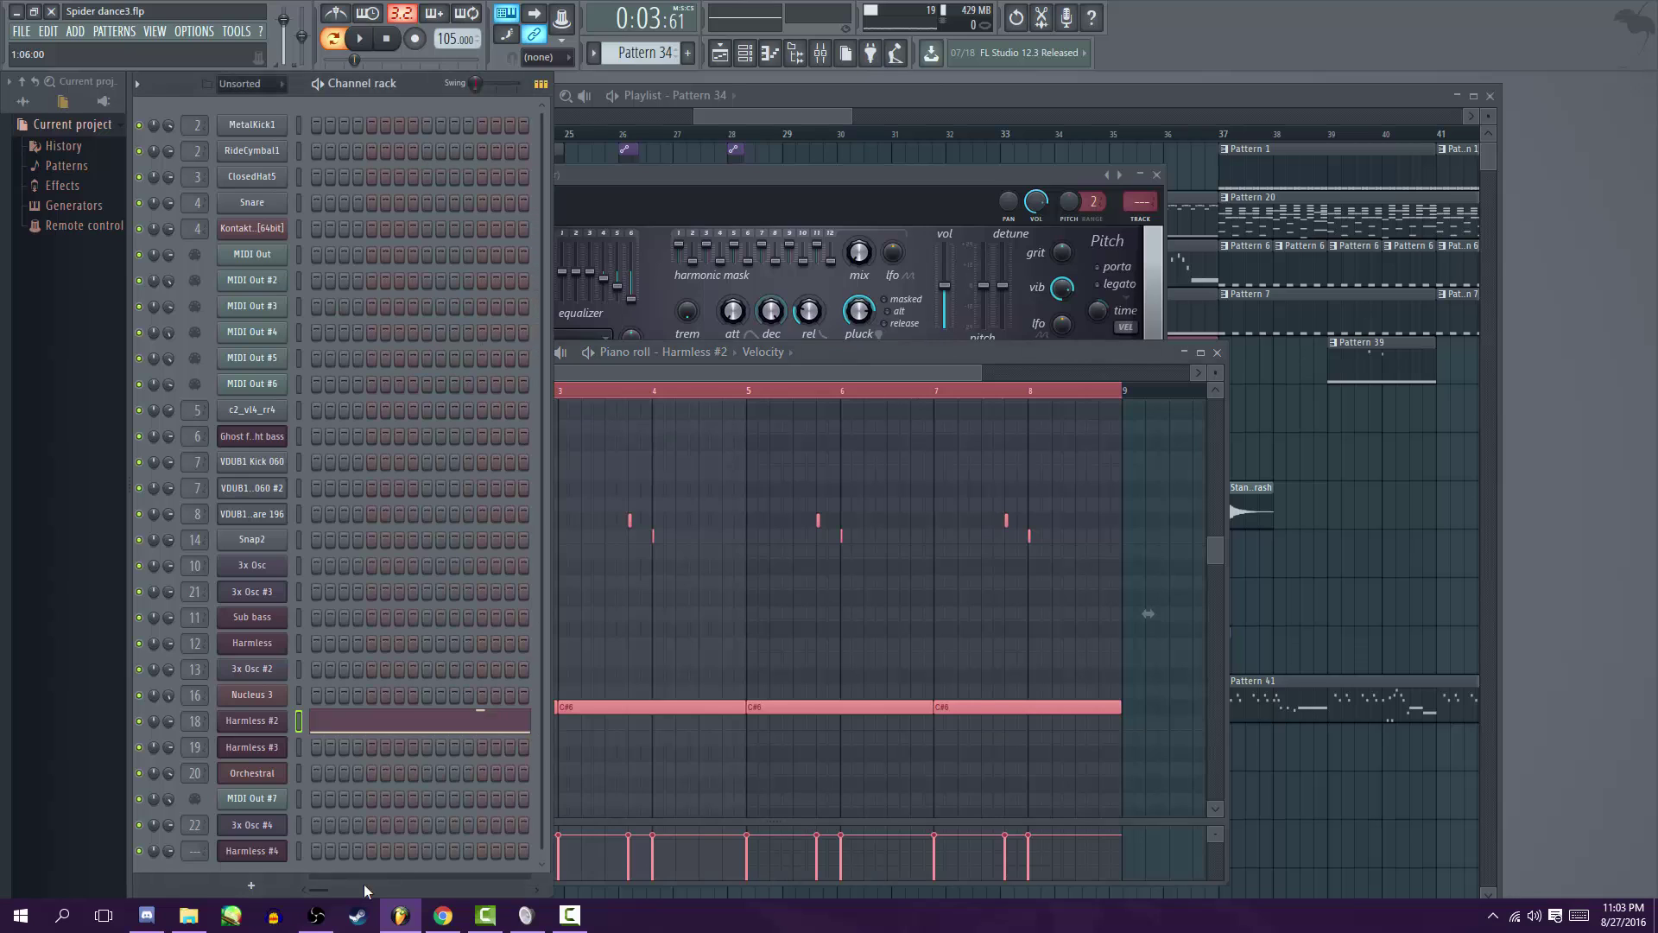
{"action": "right_click", "coordinate": [273, 847]}
{"action": "left_click", "coordinate": [340, 722]}
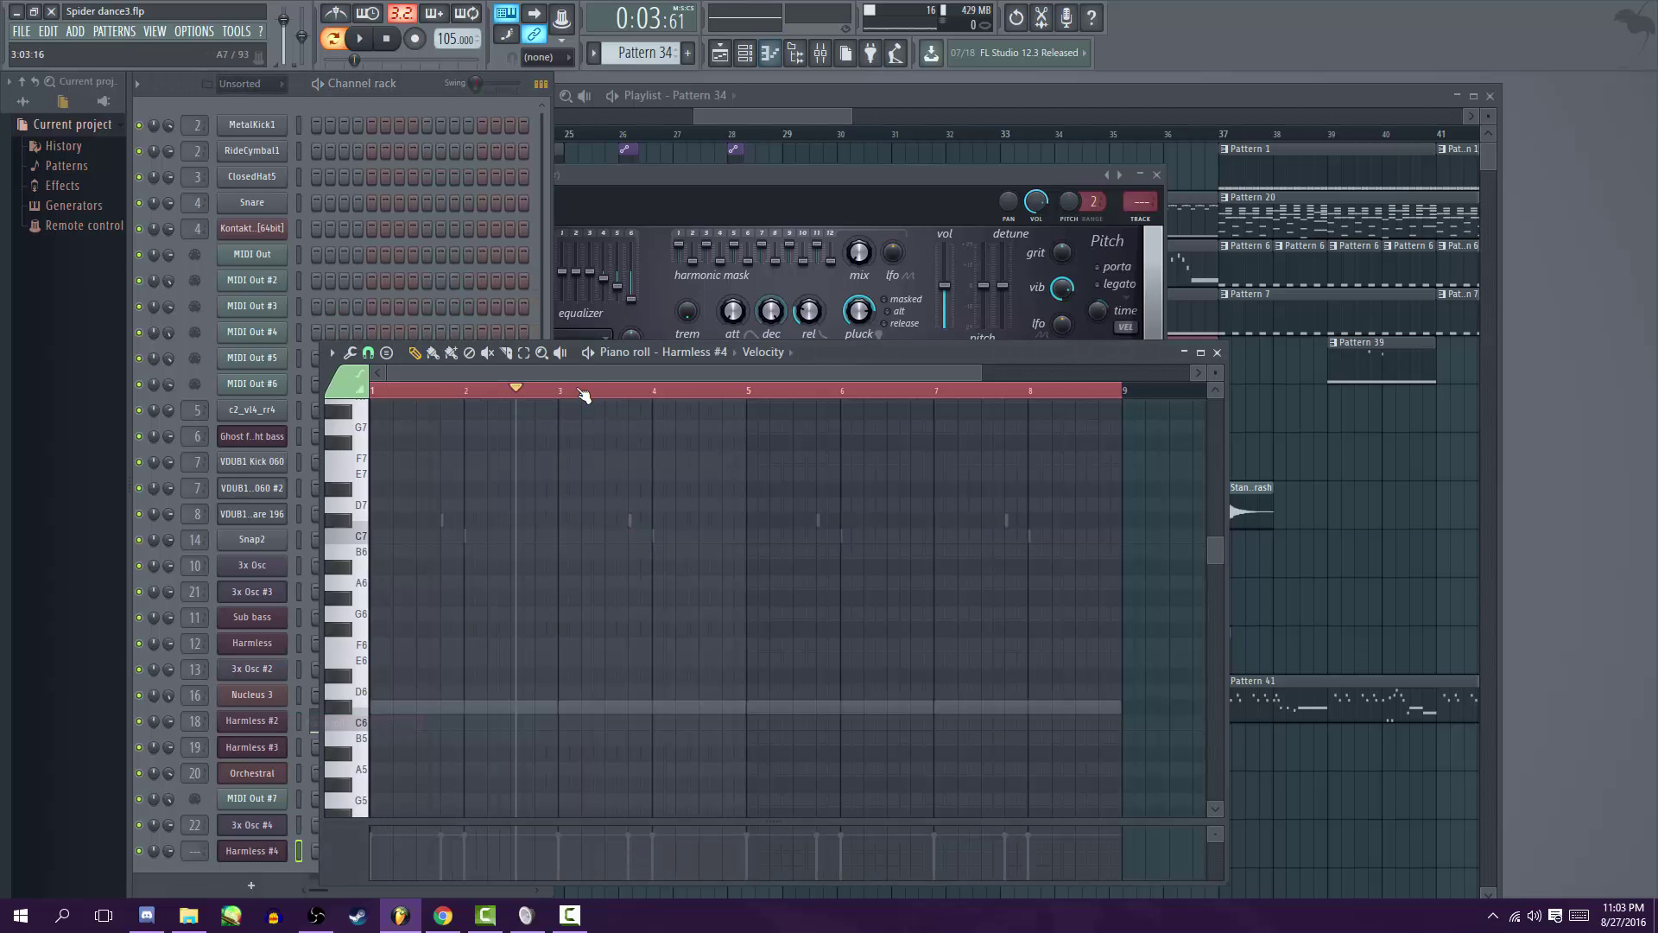
{"action": "left_click", "coordinate": [138, 721]}
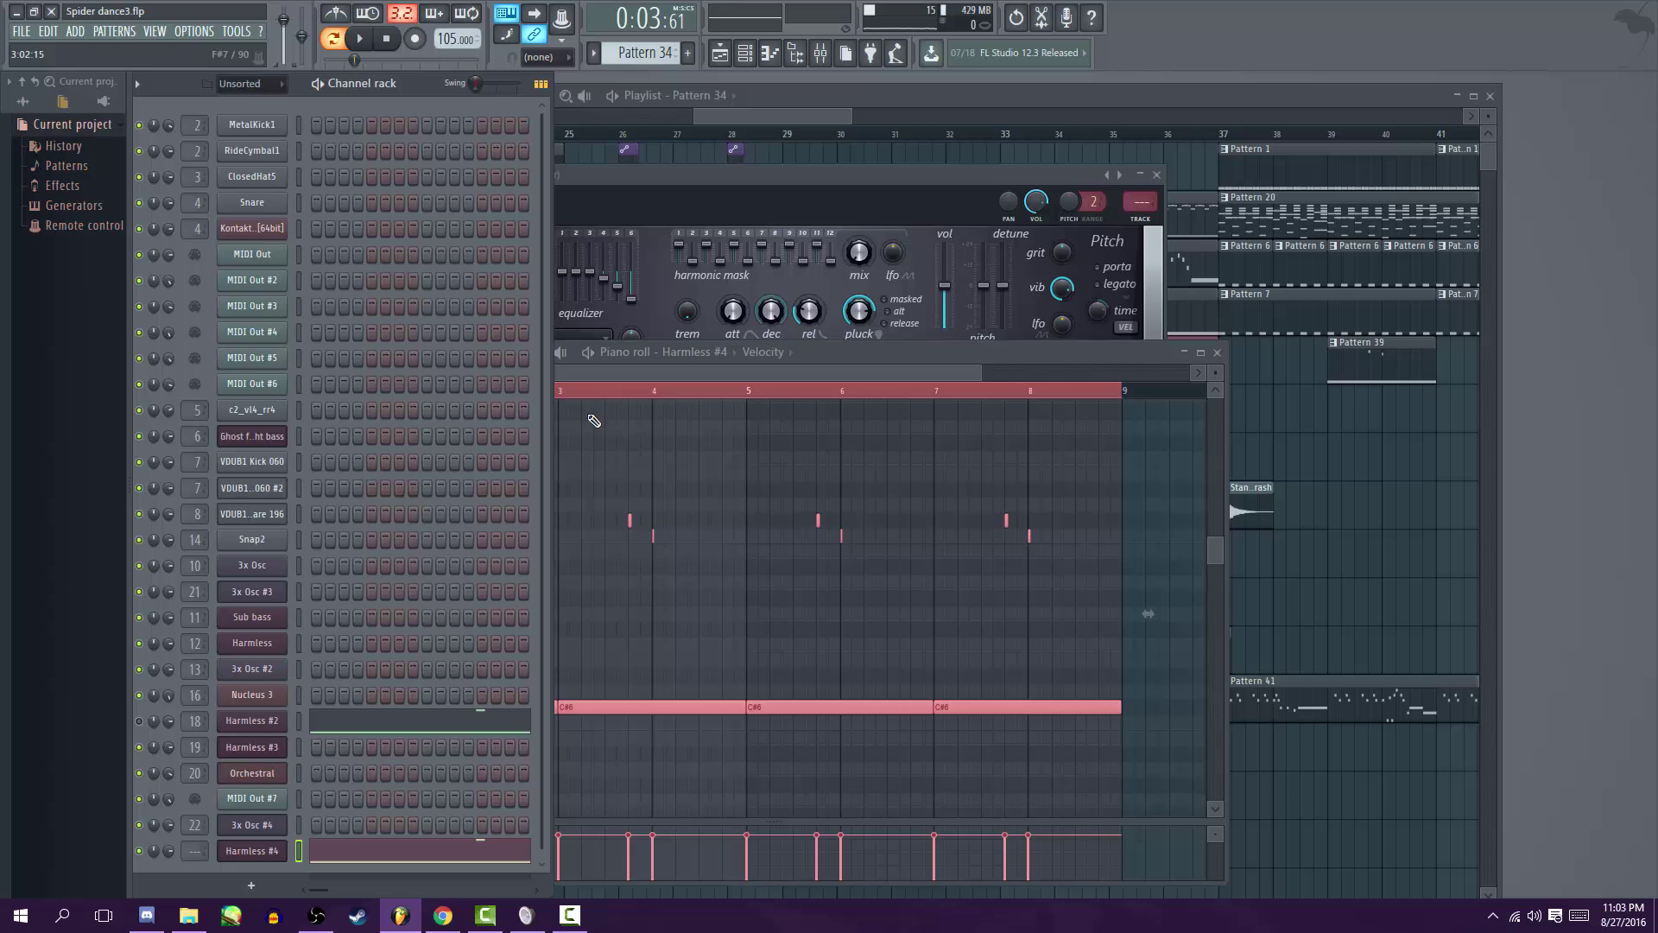
{"action": "left_click", "coordinate": [657, 352]}
- Deselect the pasted notes and preview the pattern, then stop playback
{"action": "key", "text": "space"}
{"action": "key", "text": "ctrl+d"}
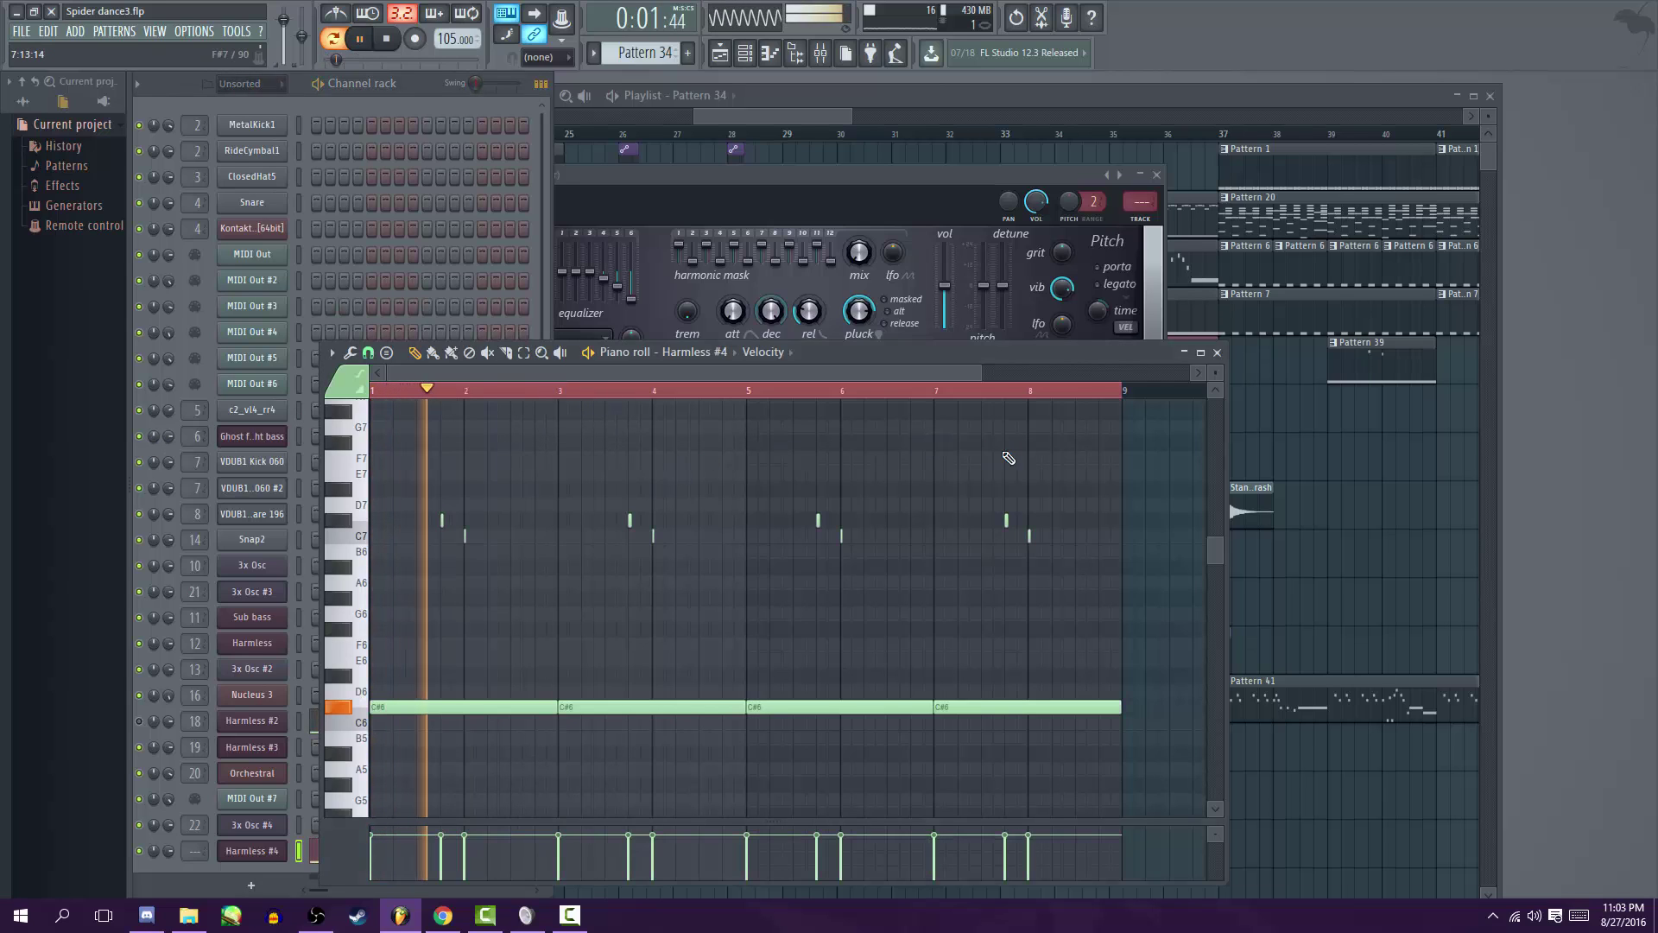
{"action": "key", "text": "space"}
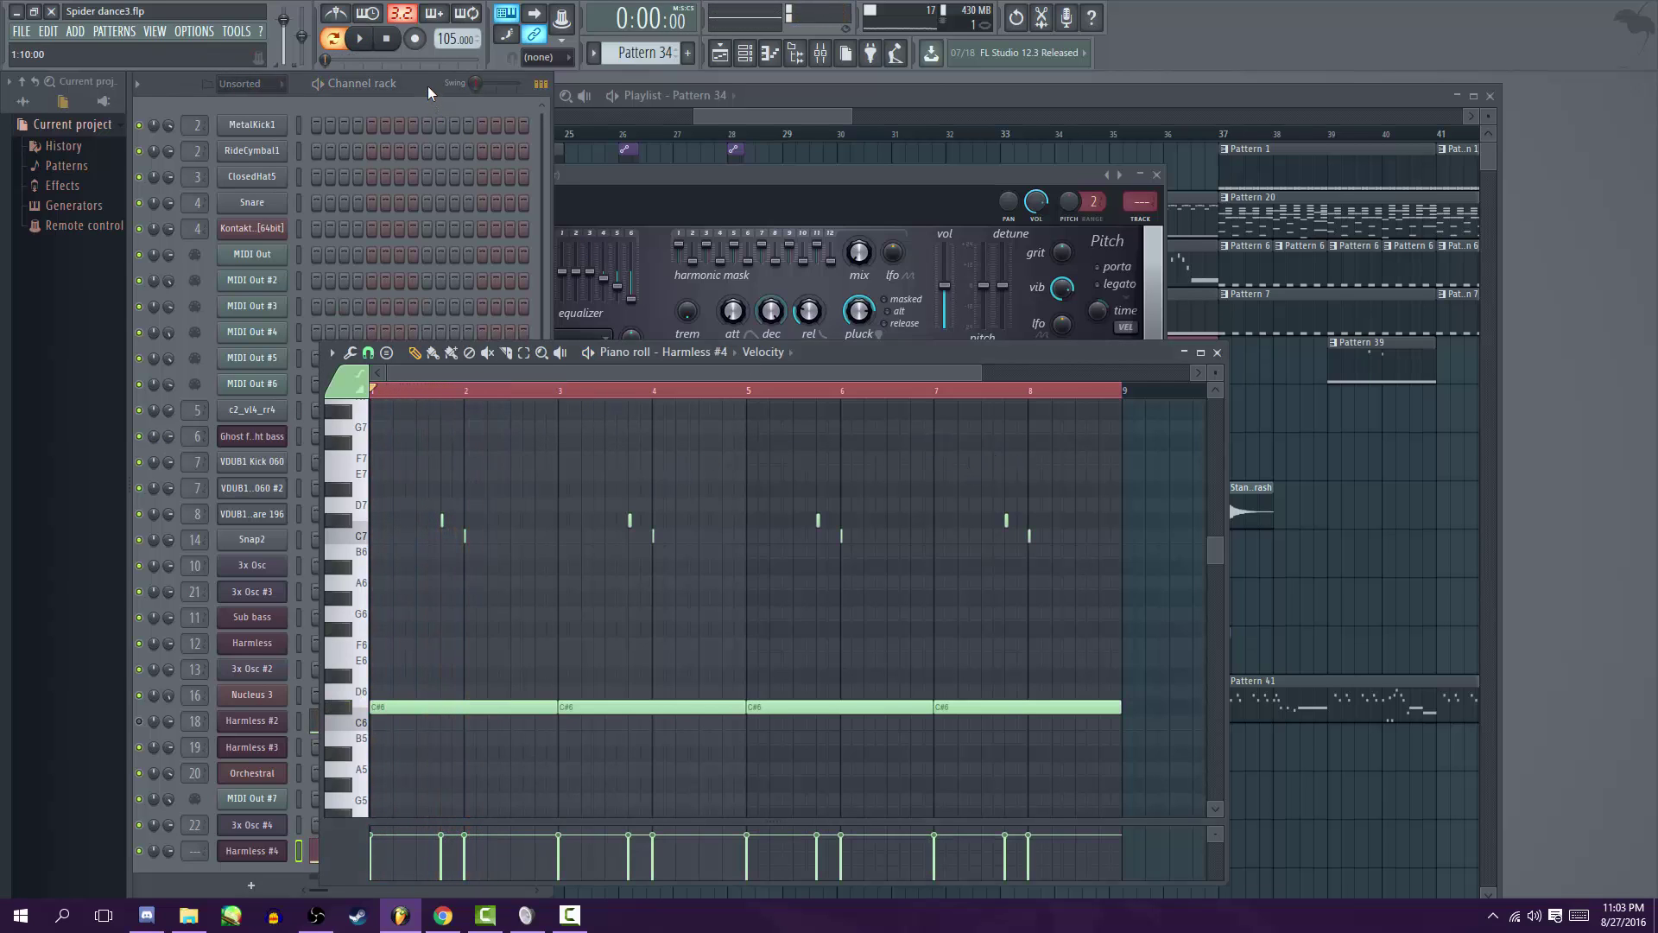
{"action": "left_click", "coordinate": [427, 86]}
- Route Harmless #4 to mixer insert 24 and lower that fader to about -10.4 dB
{"action": "left_click", "coordinate": [821, 53]}
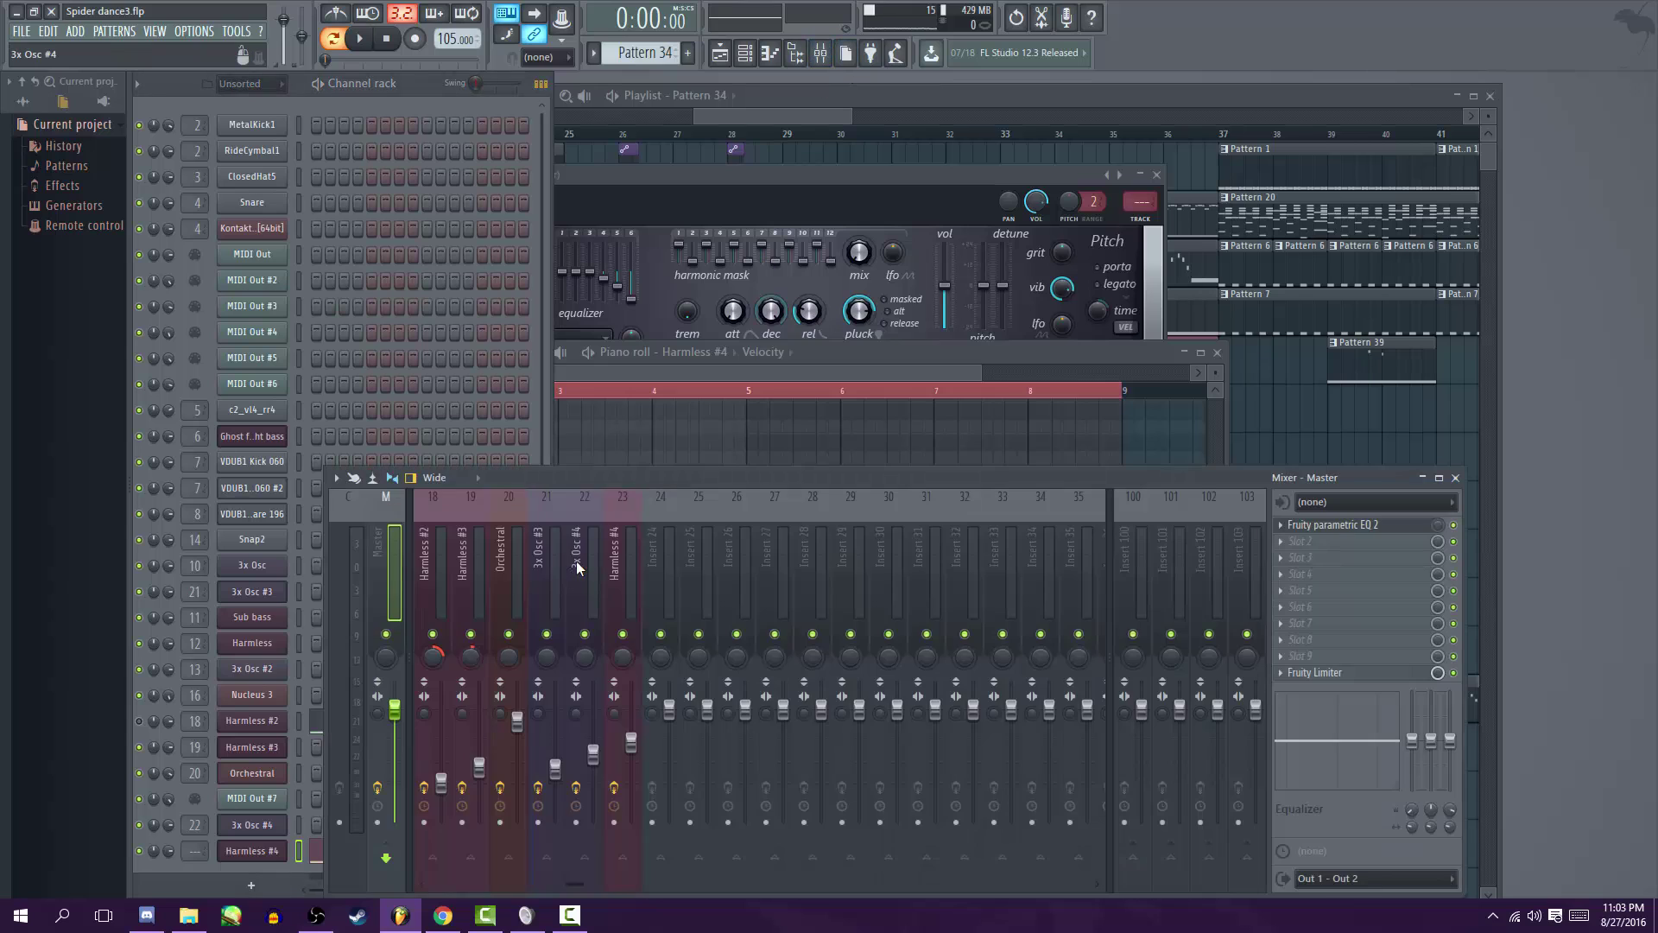
{"action": "right_click", "coordinate": [556, 578]}
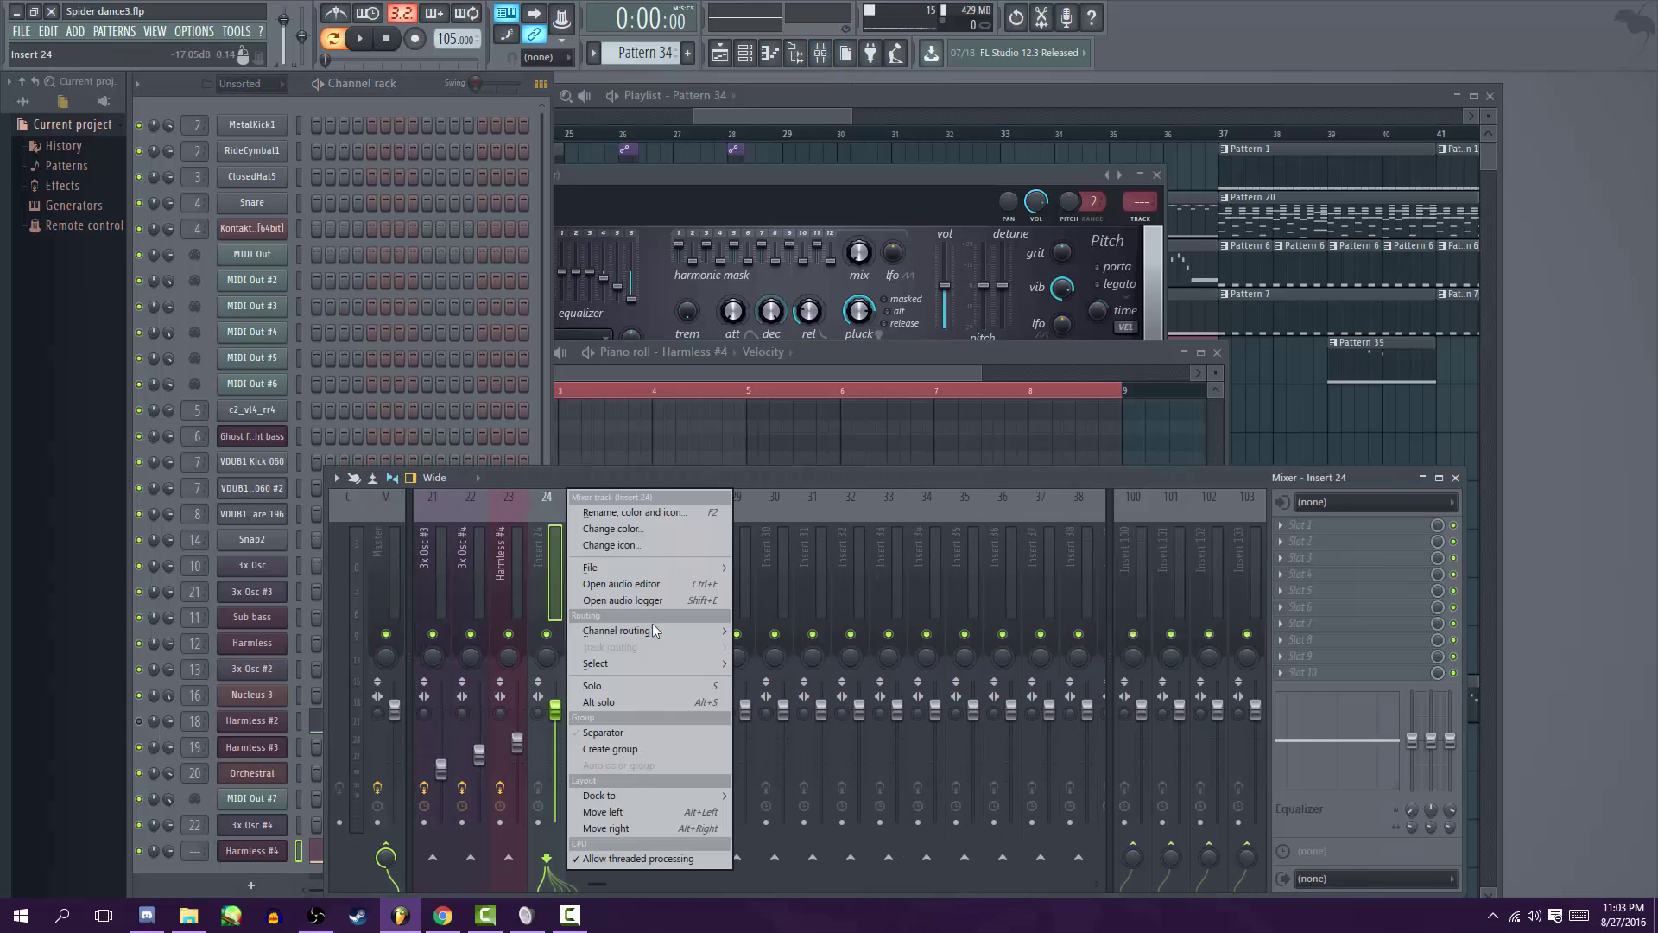
{"action": "mouse_move", "coordinate": [682, 629]}
{"action": "left_click", "coordinate": [804, 631]}
{"action": "left_click_drag", "start_coordinate": [555, 710], "coordinate": [555, 756]}
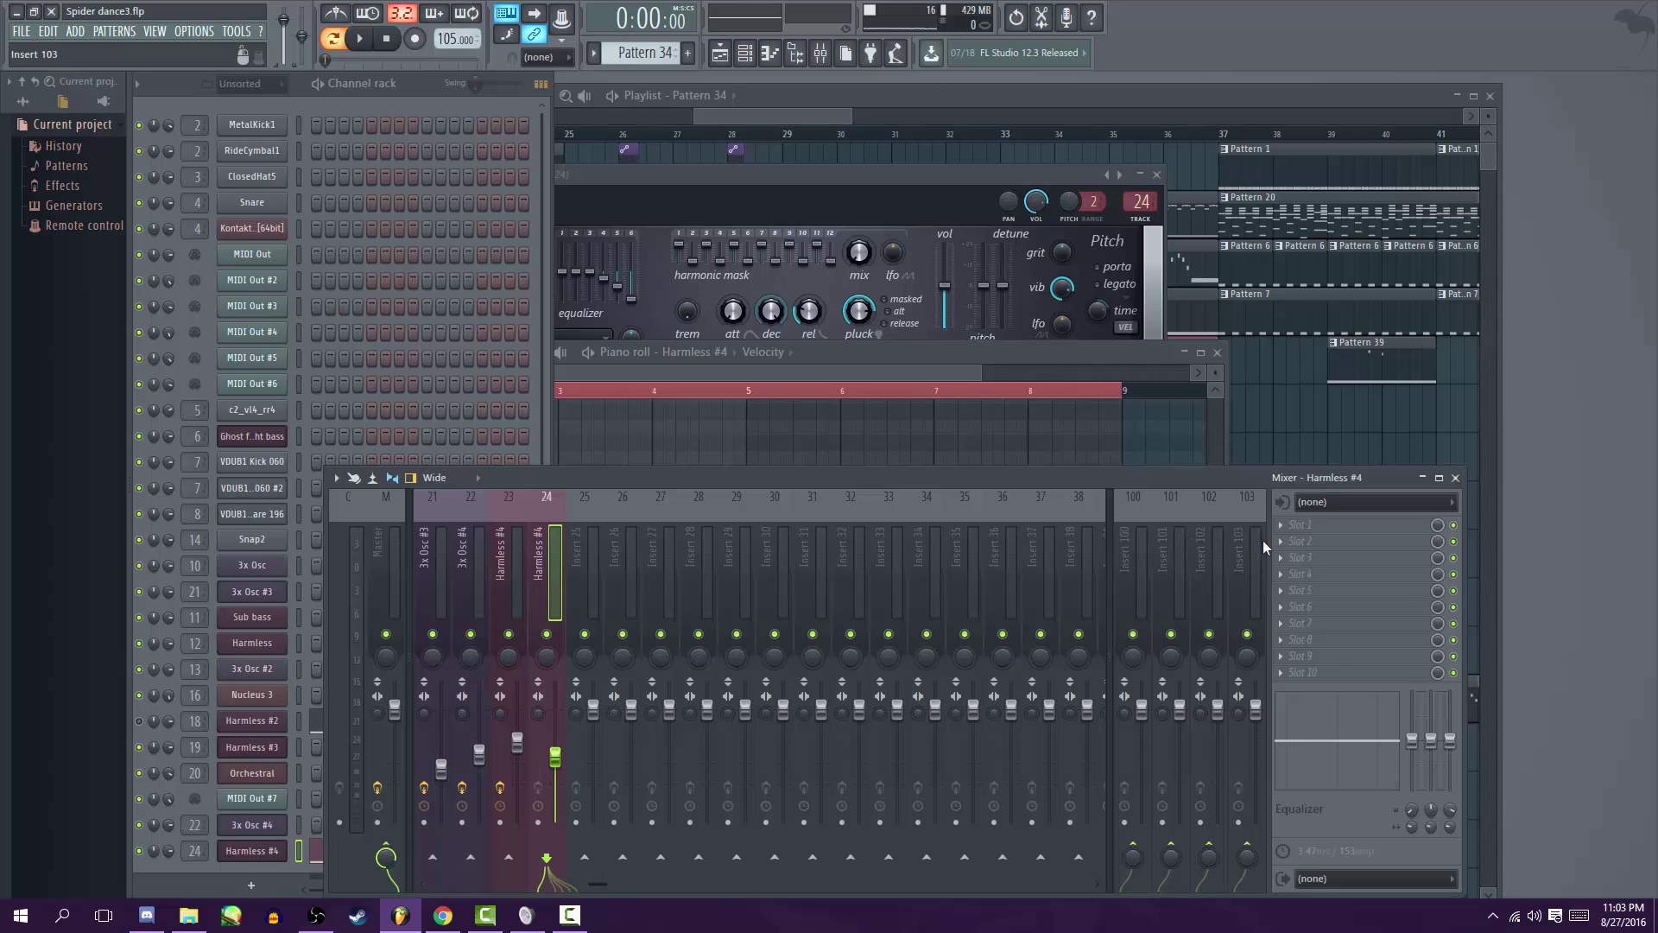
{"action": "left_click", "coordinate": [1278, 525]}
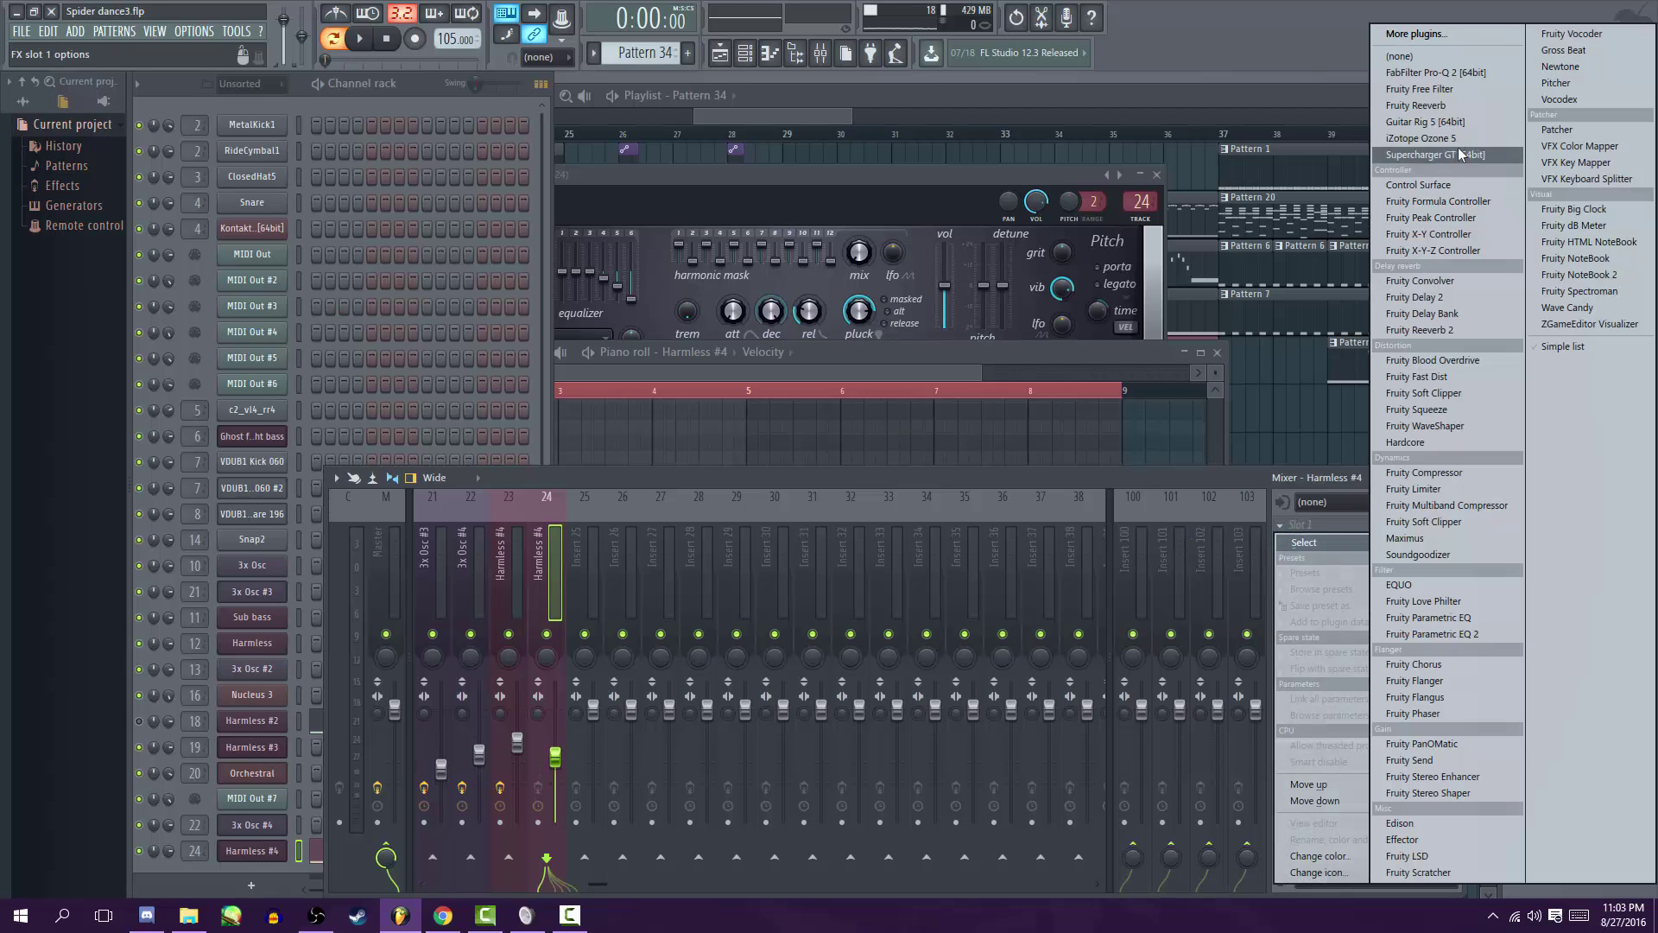
- Load Fruity Reeverb into insert 24's first slot with 61% dry and 6.3 sec decay, then audition
{"action": "left_click", "coordinate": [1459, 109]}
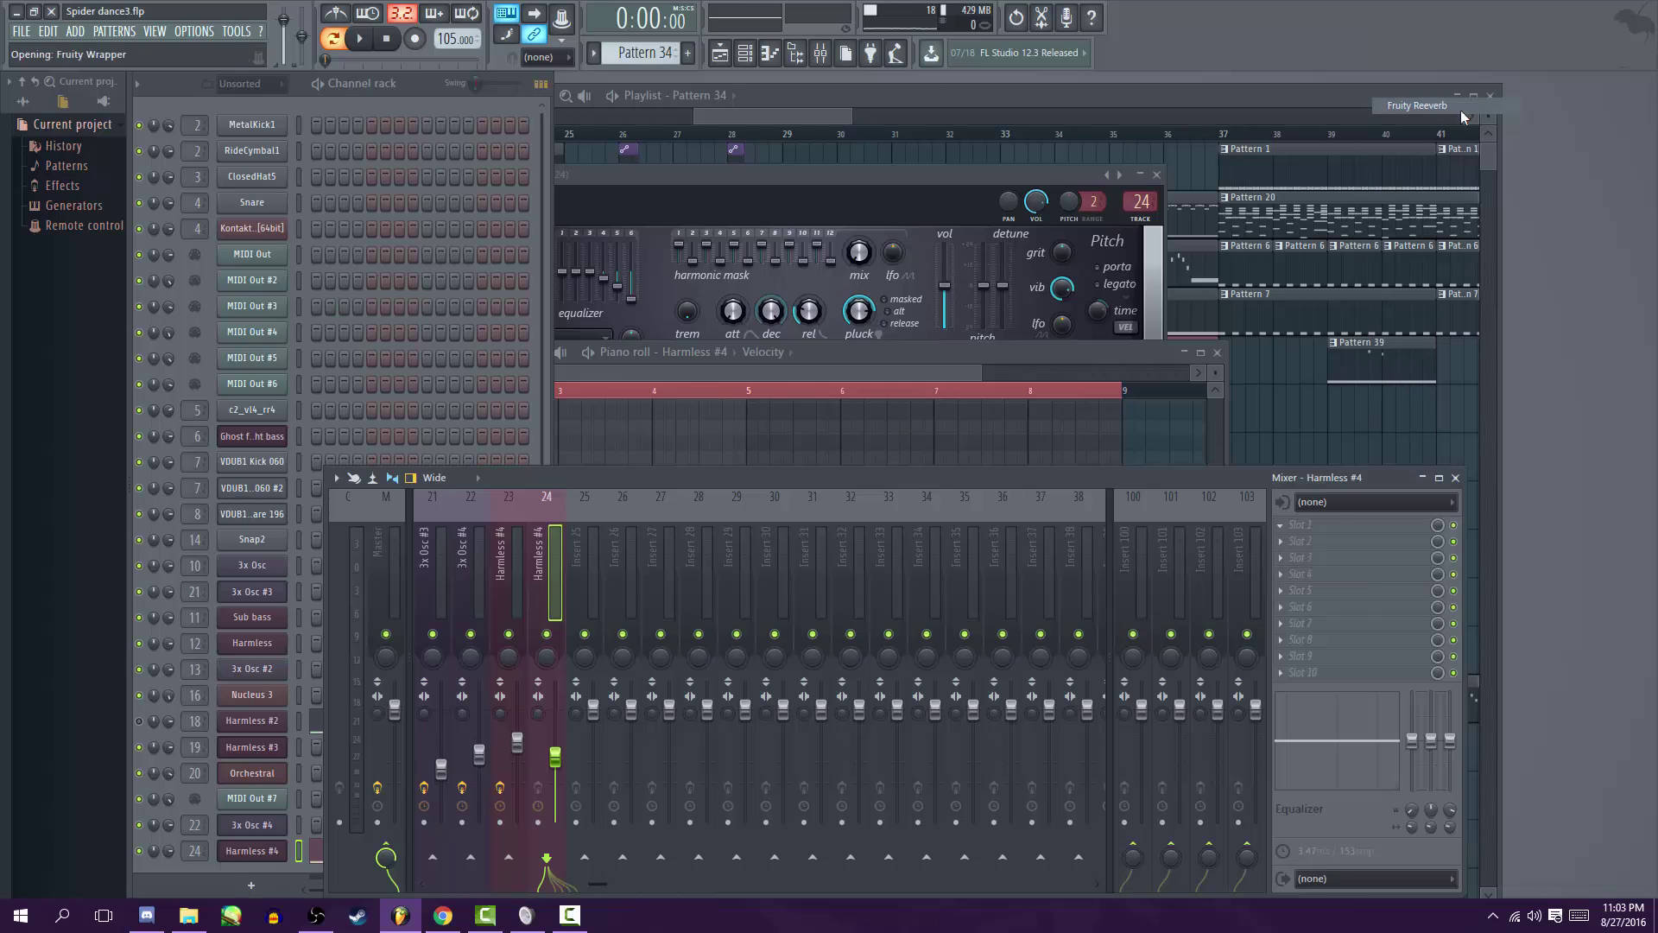
{"action": "left_click_drag", "start_coordinate": [206, 388], "coordinate": [208, 320]}
{"action": "key", "text": "space"}
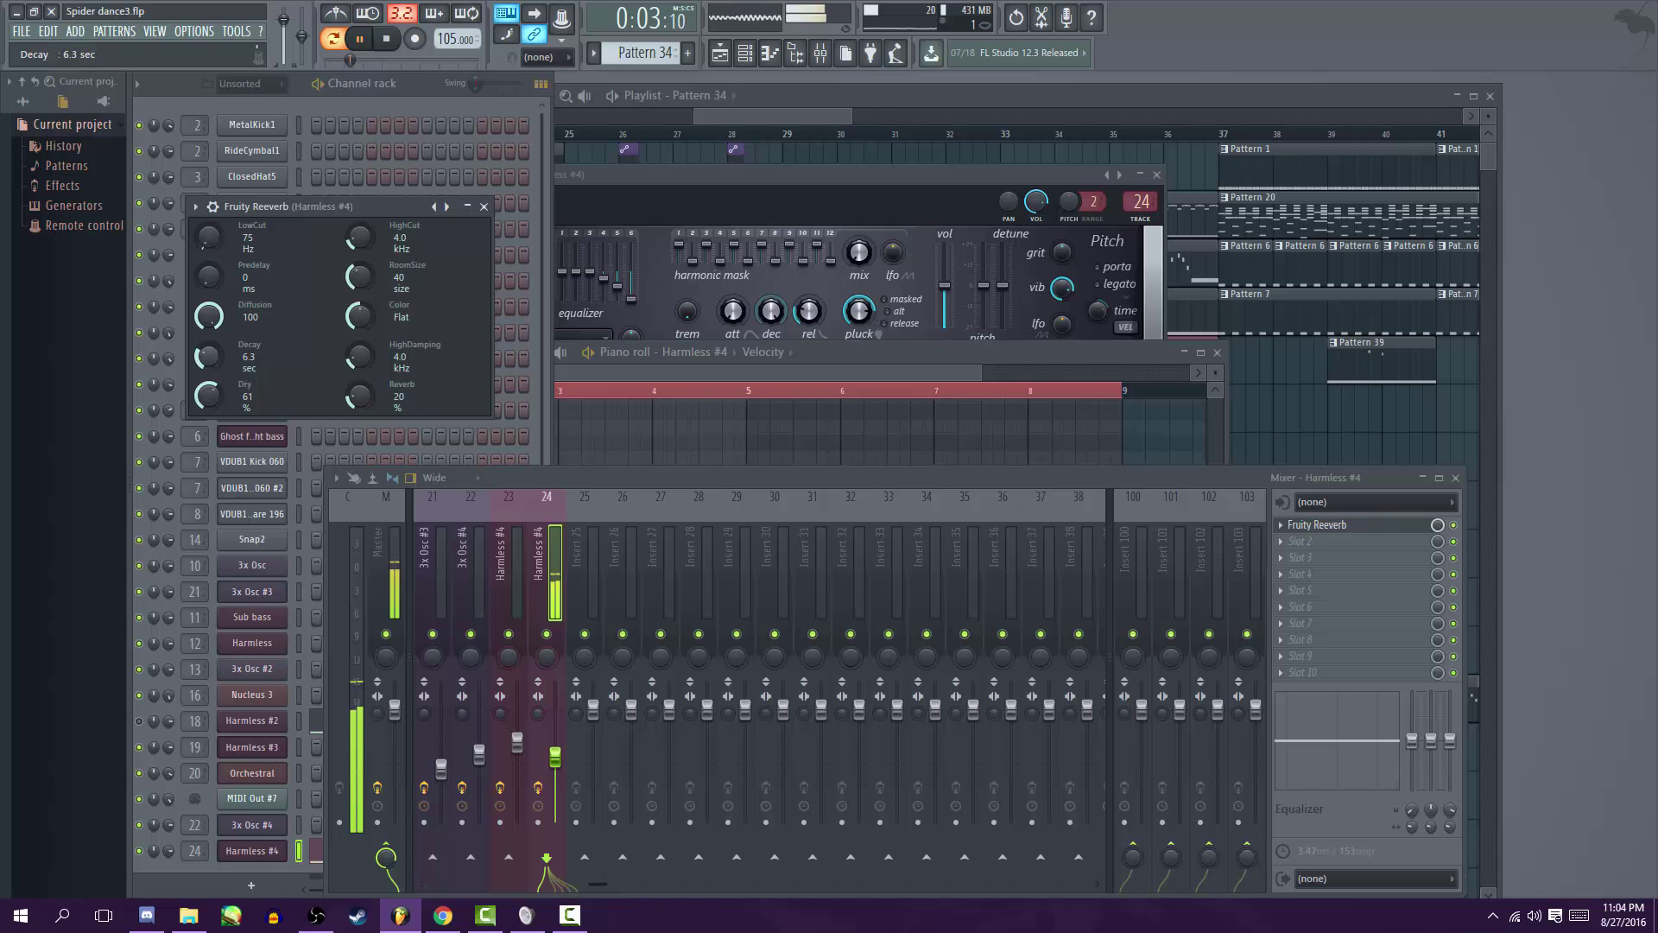
{"action": "key", "text": "space"}
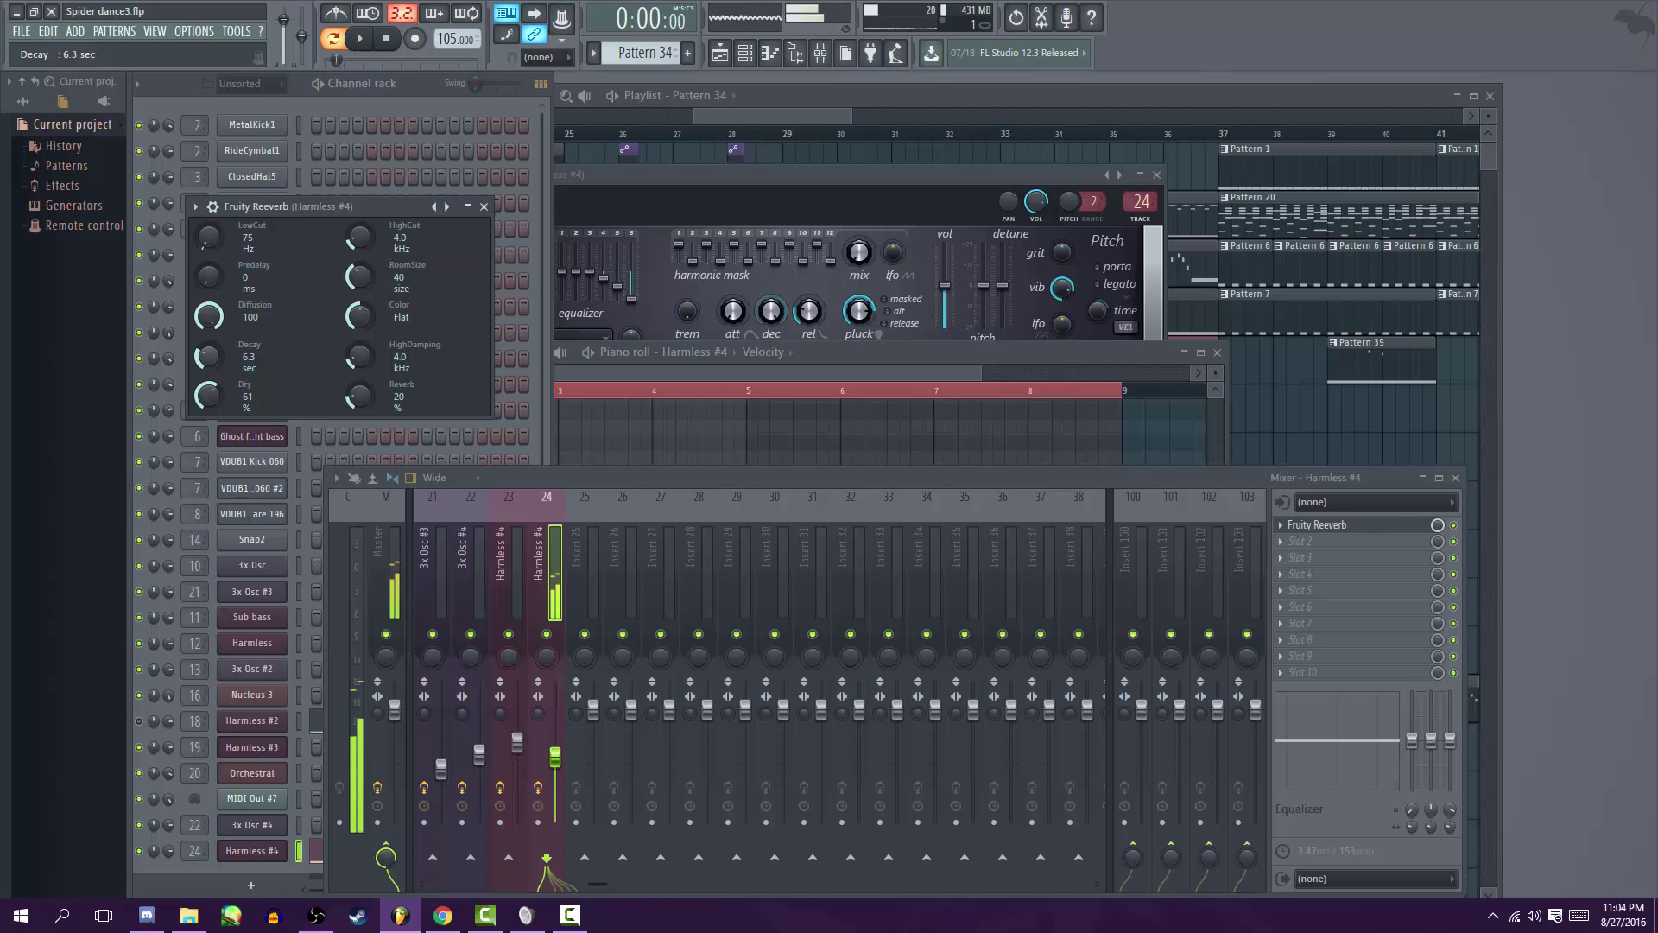
- Put Fruity Stereo Enhancer in slot 2, cut the Reeverb dry to 28%, and audition
{"action": "left_click", "coordinate": [1289, 549]}
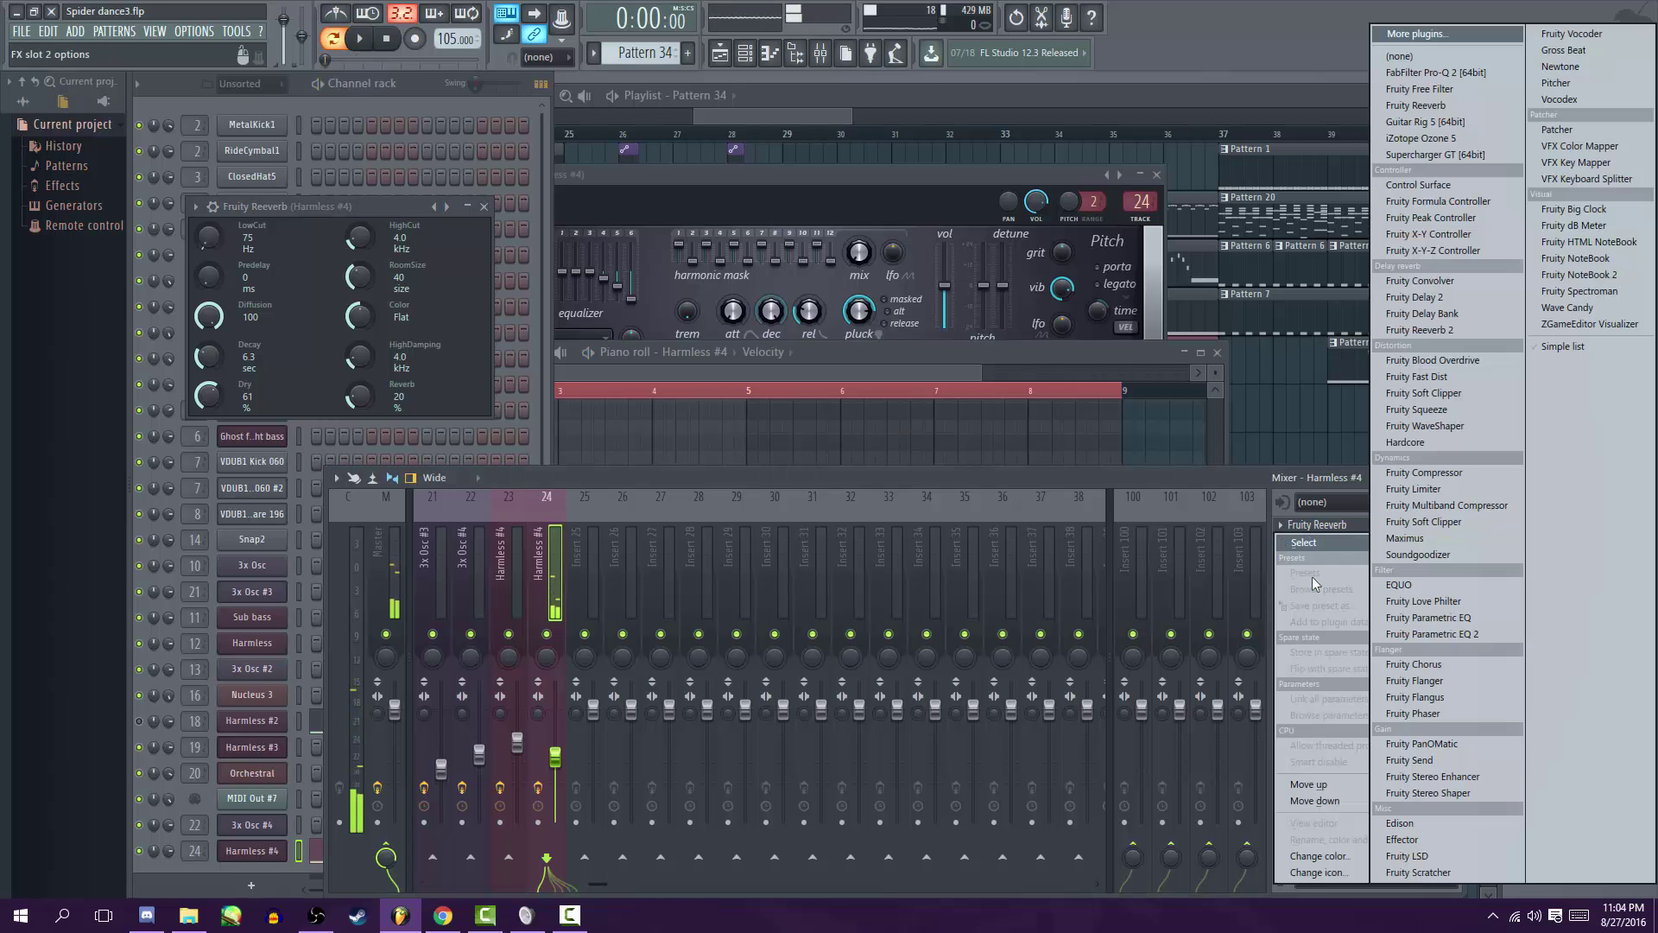
{"action": "left_click", "coordinate": [1443, 779]}
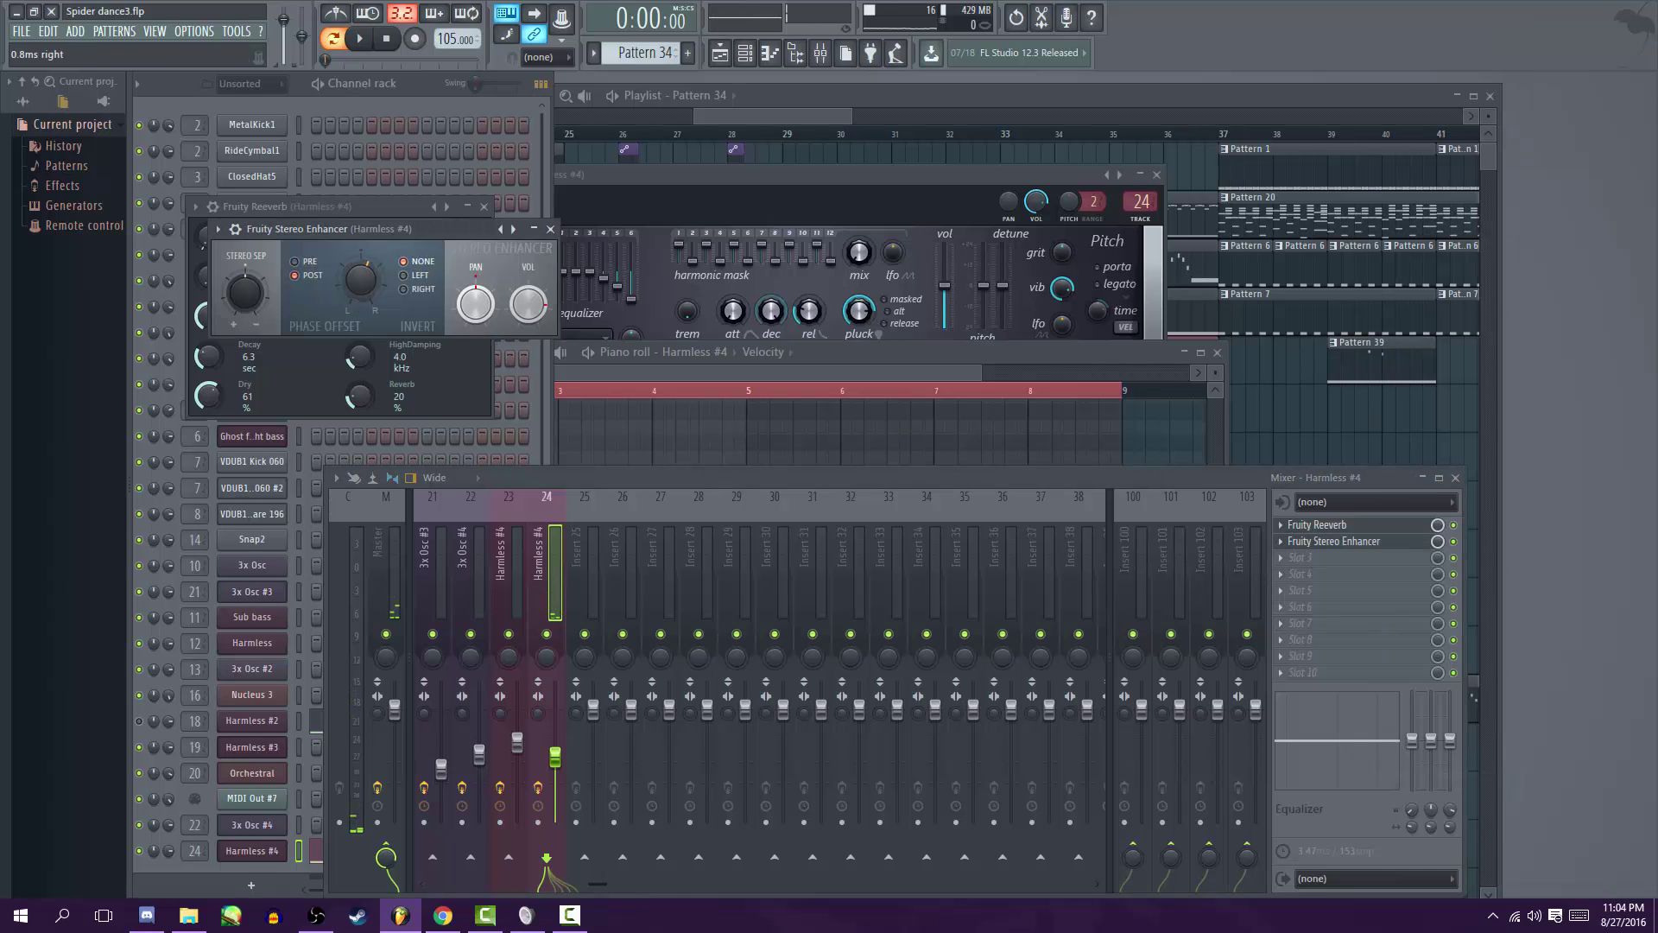
{"action": "left_click_drag", "start_coordinate": [208, 395], "coordinate": [208, 419]}
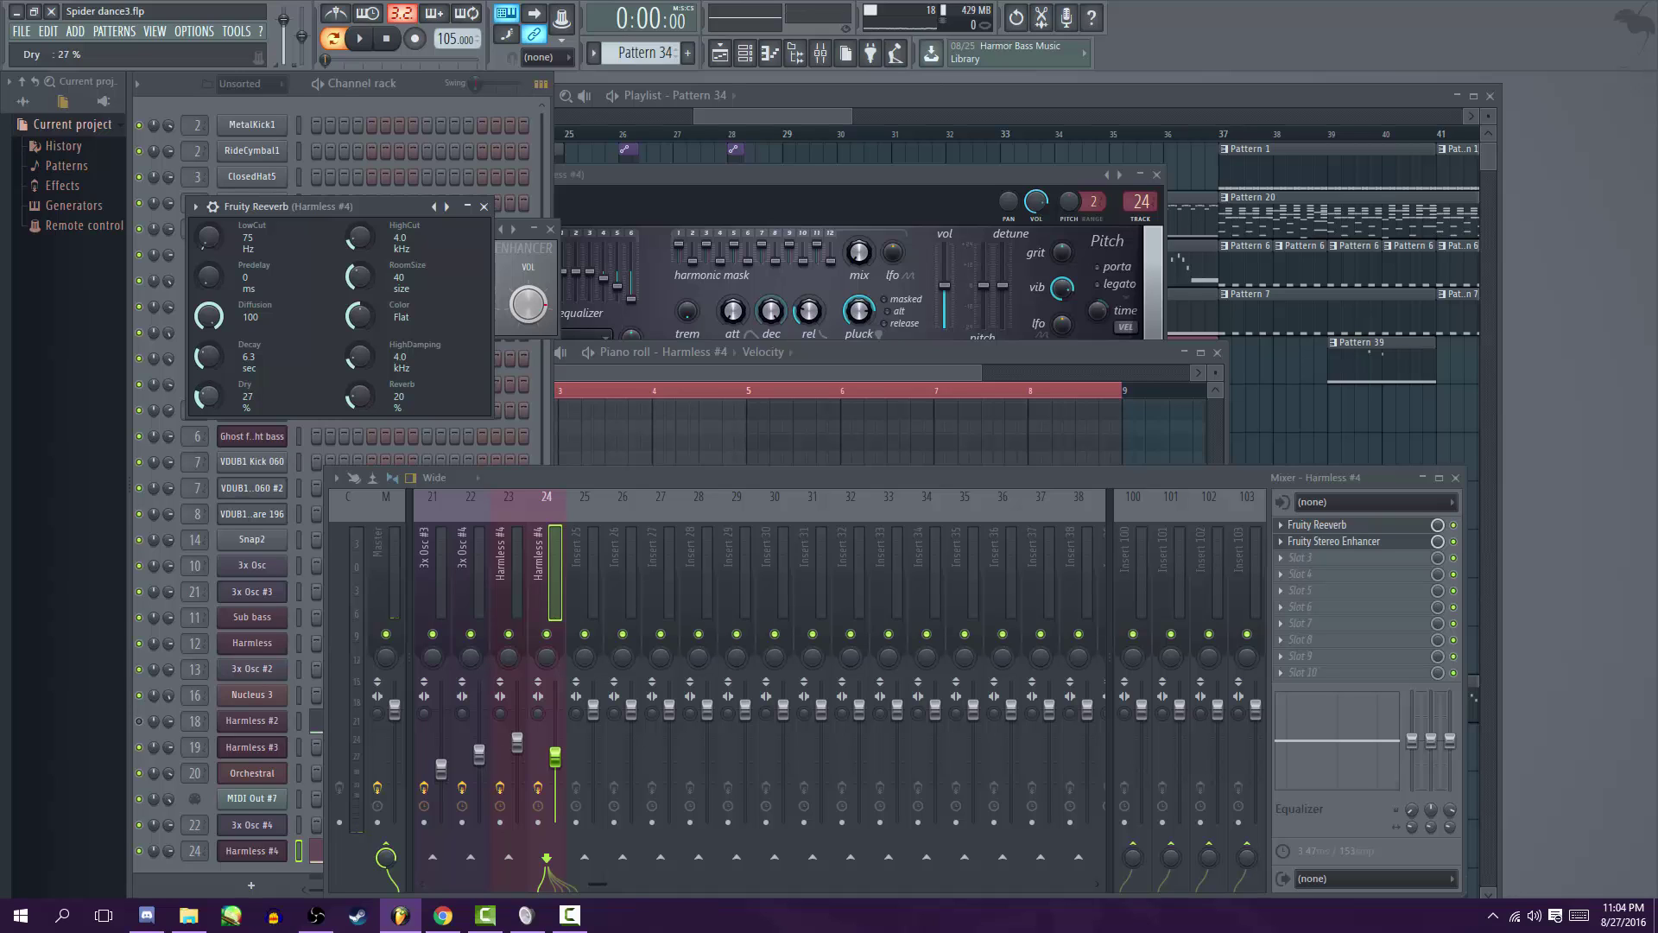
{"action": "key", "text": "space"}
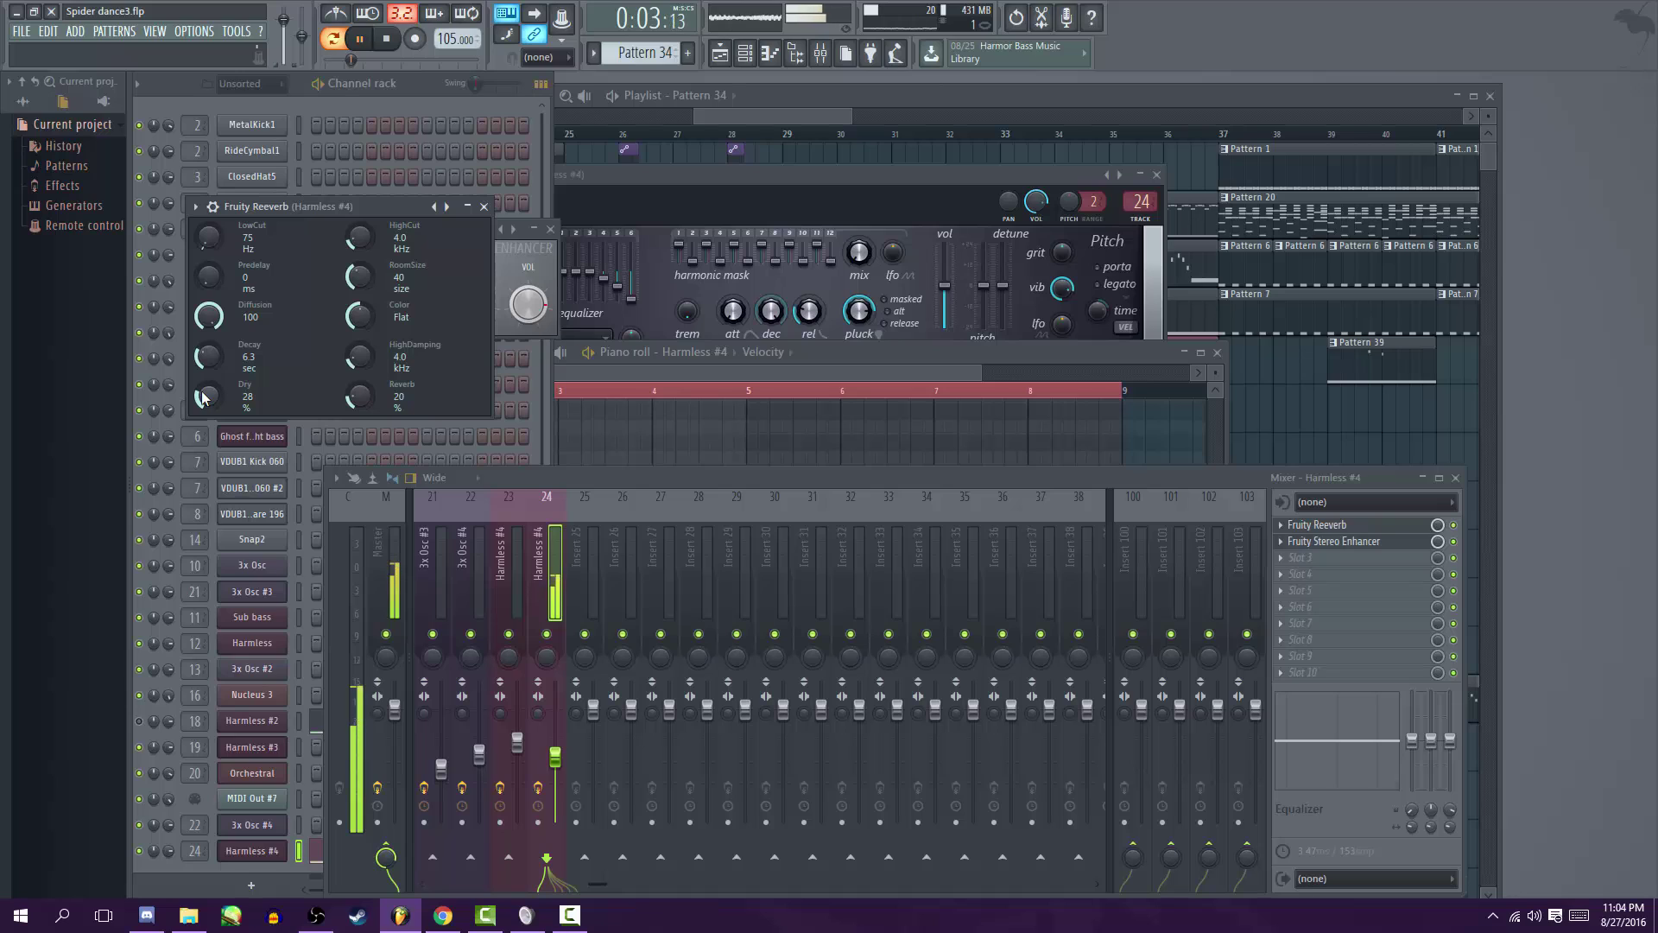
{"action": "key", "text": "space"}
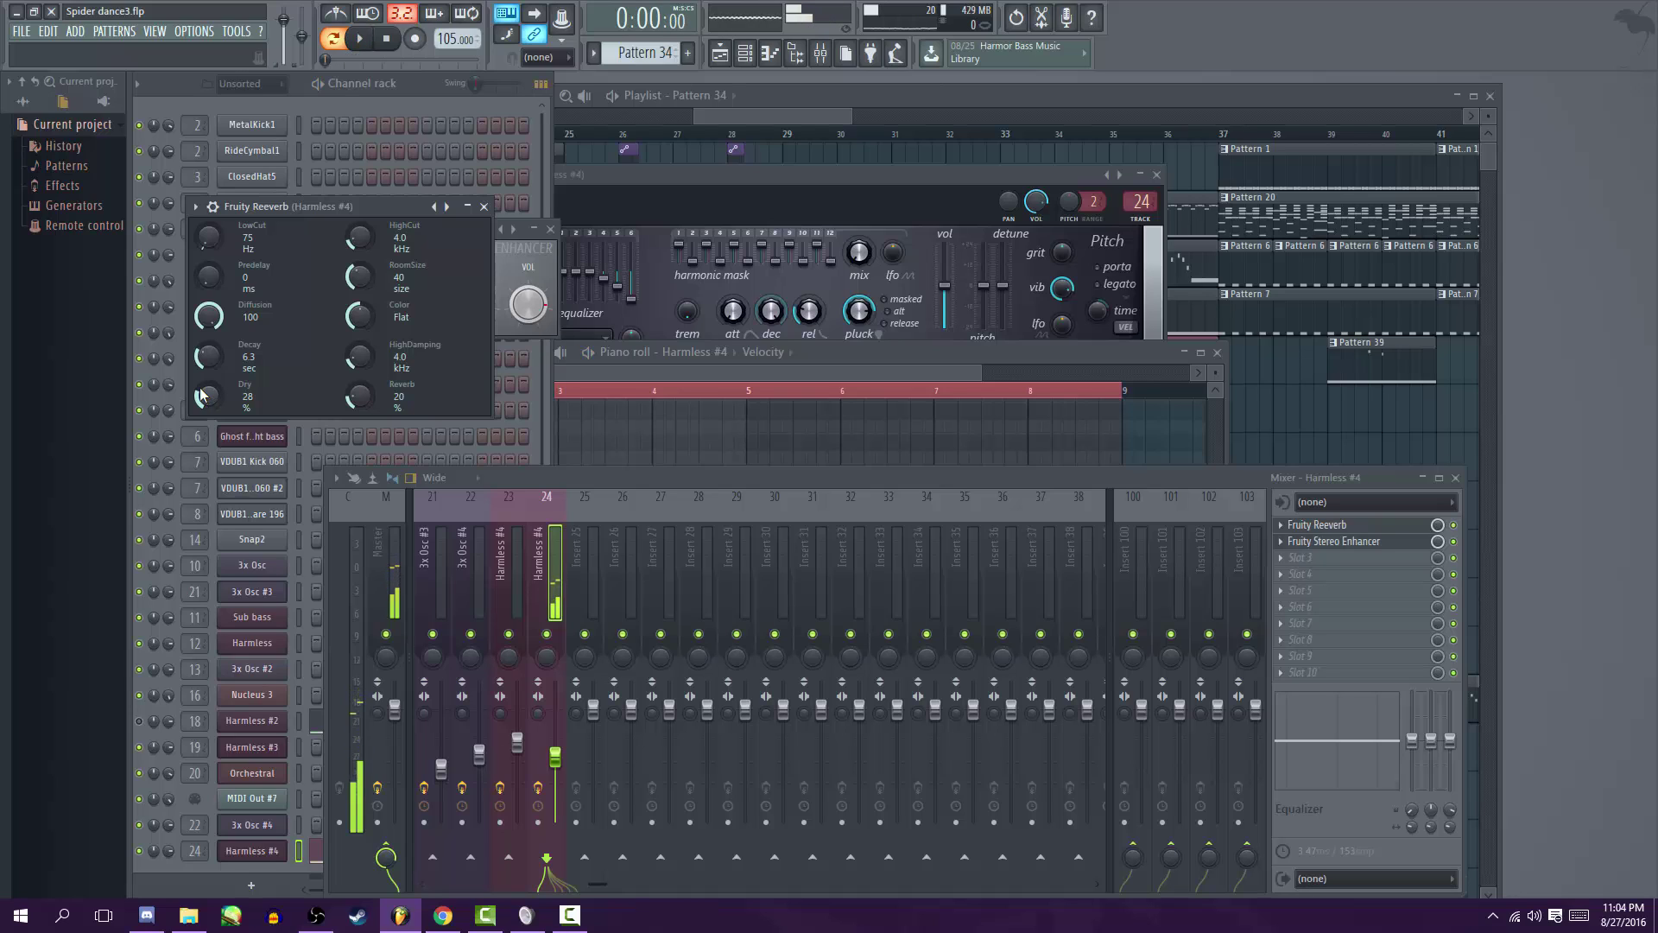